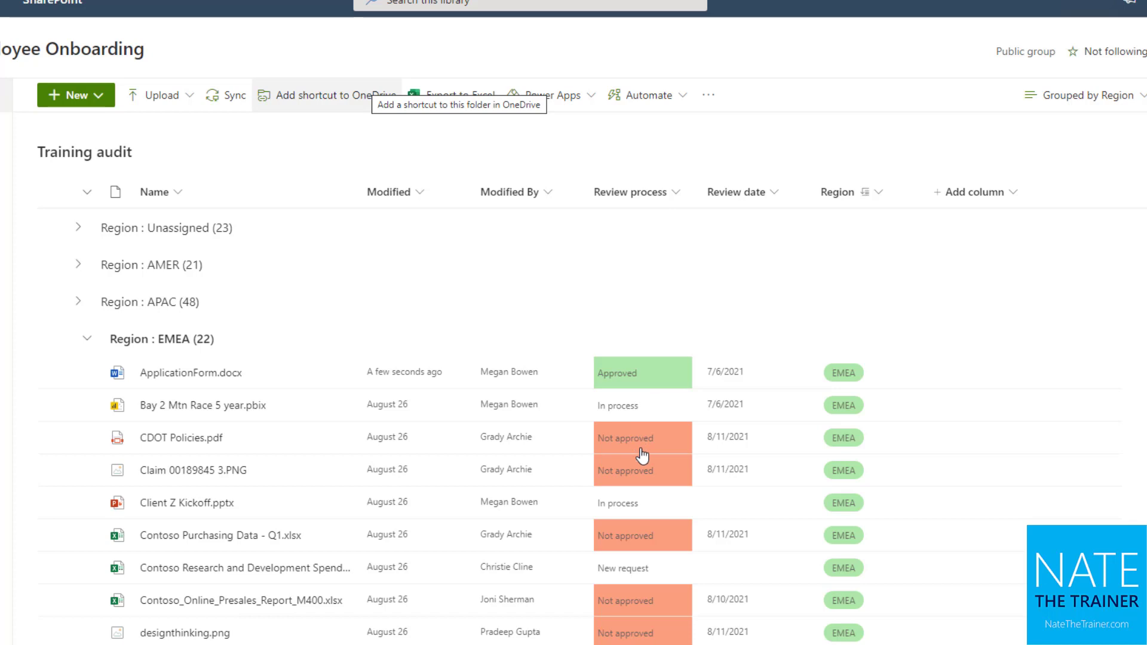
Open Format this column for the Review process column from its header Column settings menu
{"action": "left_click", "coordinate": [675, 196]}
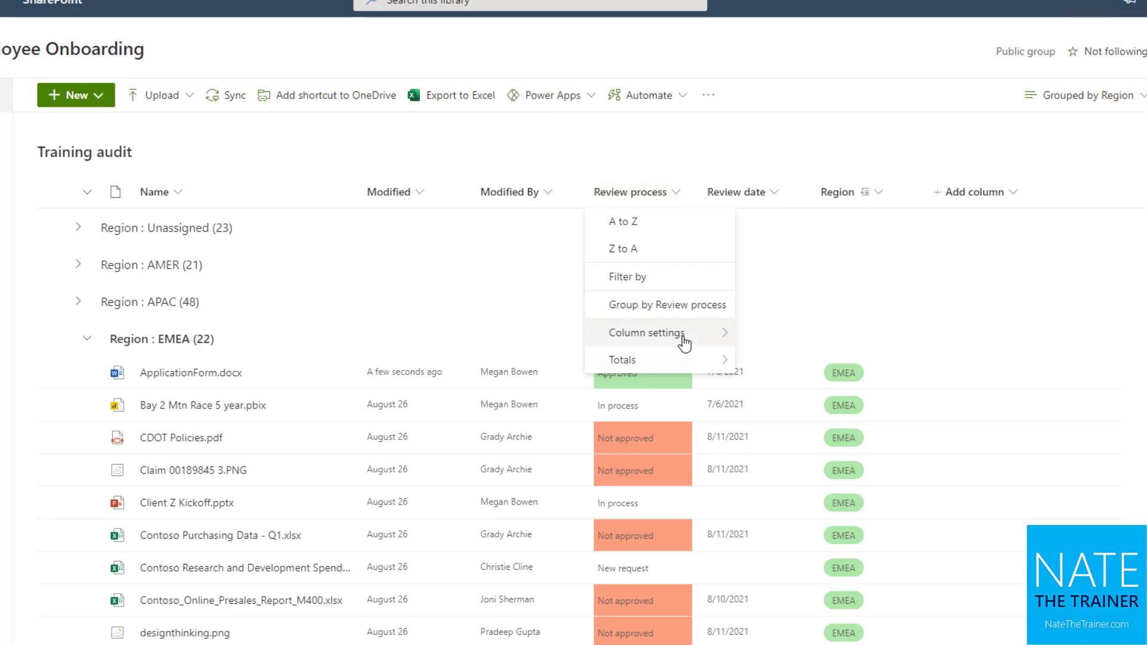
{"action": "mouse_move", "coordinate": [683, 342]}
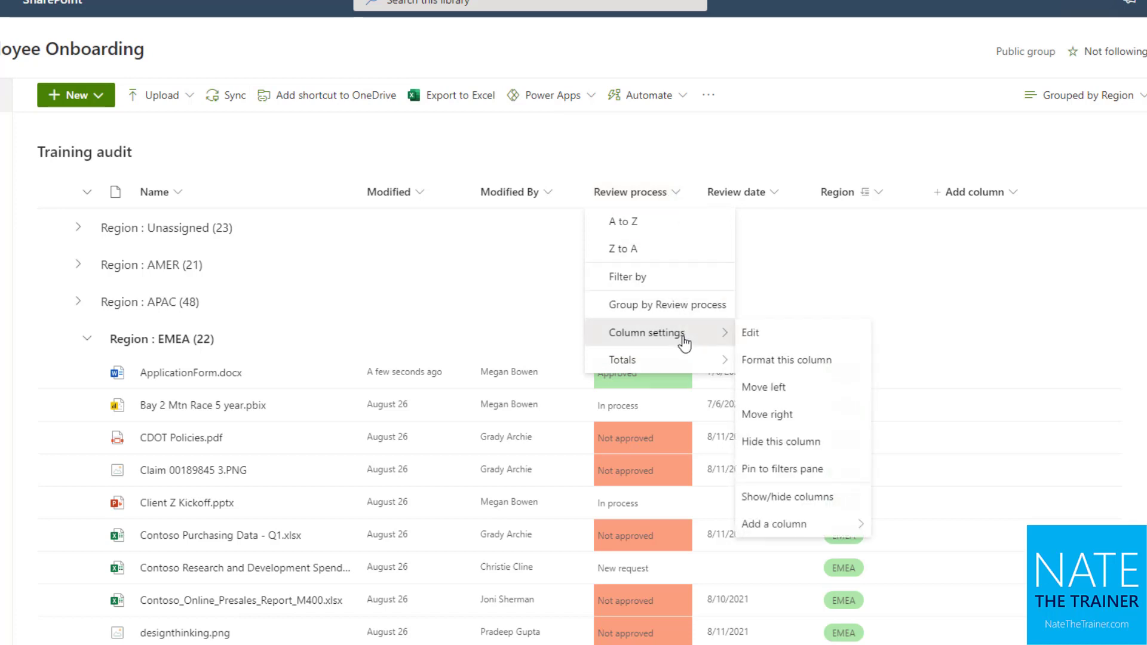
{"action": "left_click", "coordinate": [789, 360]}
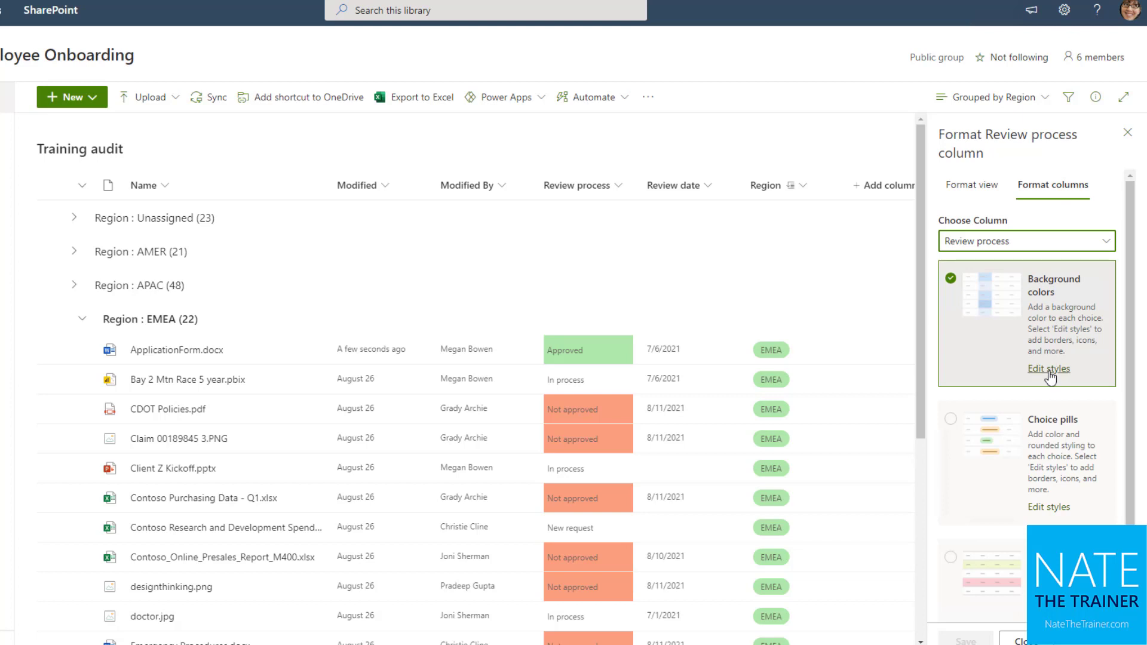
Reset the choice styles to default, then fill Approved green, Not approved pink and New request light blue
{"action": "left_click", "coordinate": [1049, 369]}
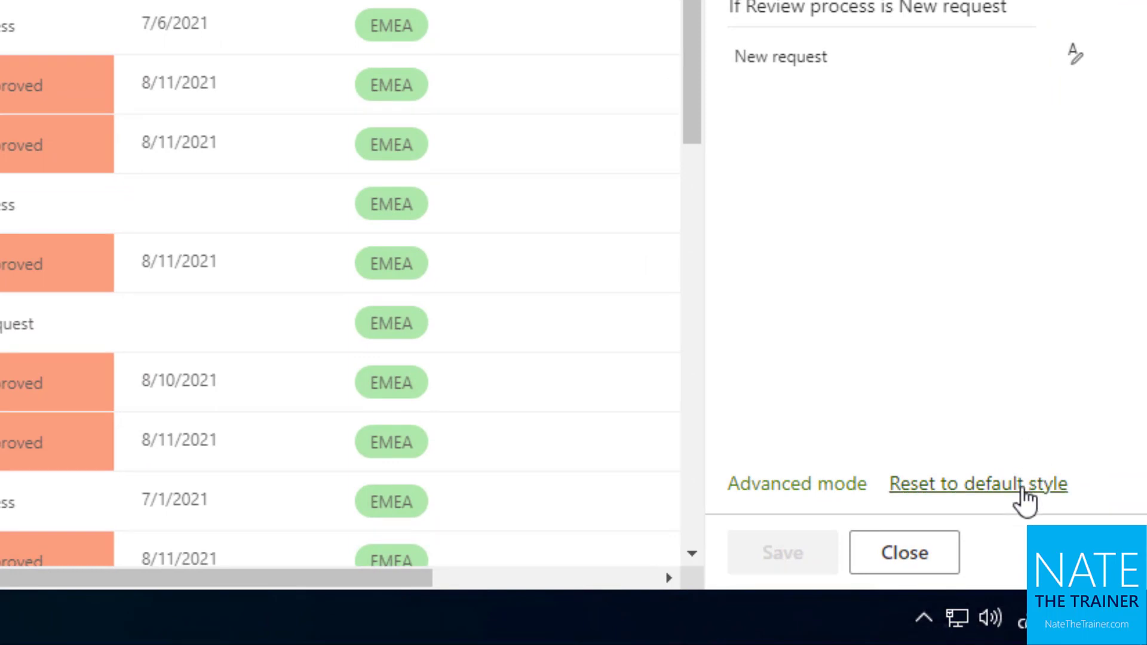
{"action": "left_click", "coordinate": [1025, 485]}
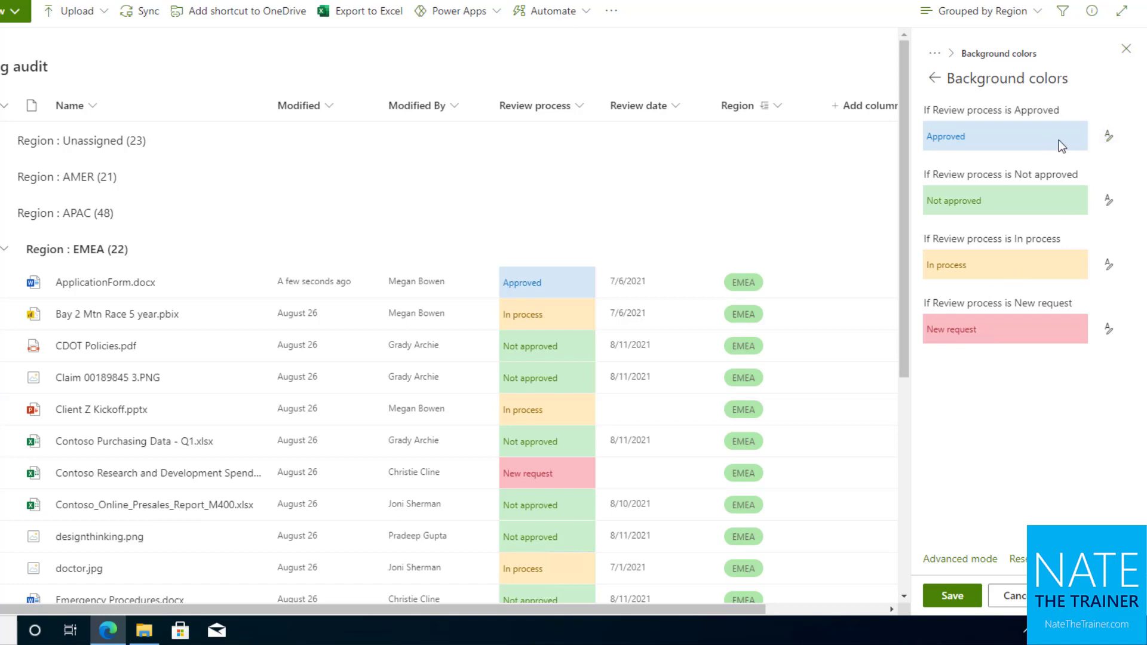
{"action": "left_click", "coordinate": [1109, 142]}
{"action": "left_click", "coordinate": [1058, 215]}
{"action": "left_click", "coordinate": [1108, 201]}
{"action": "left_click", "coordinate": [970, 279]}
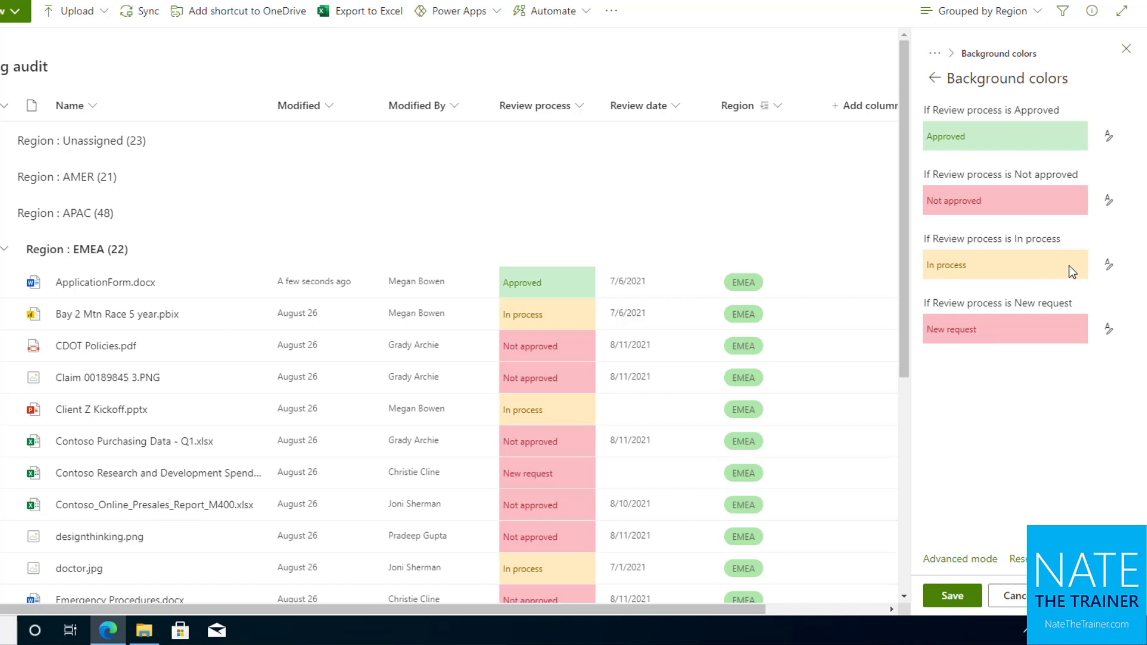
{"action": "left_click", "coordinate": [1108, 329]}
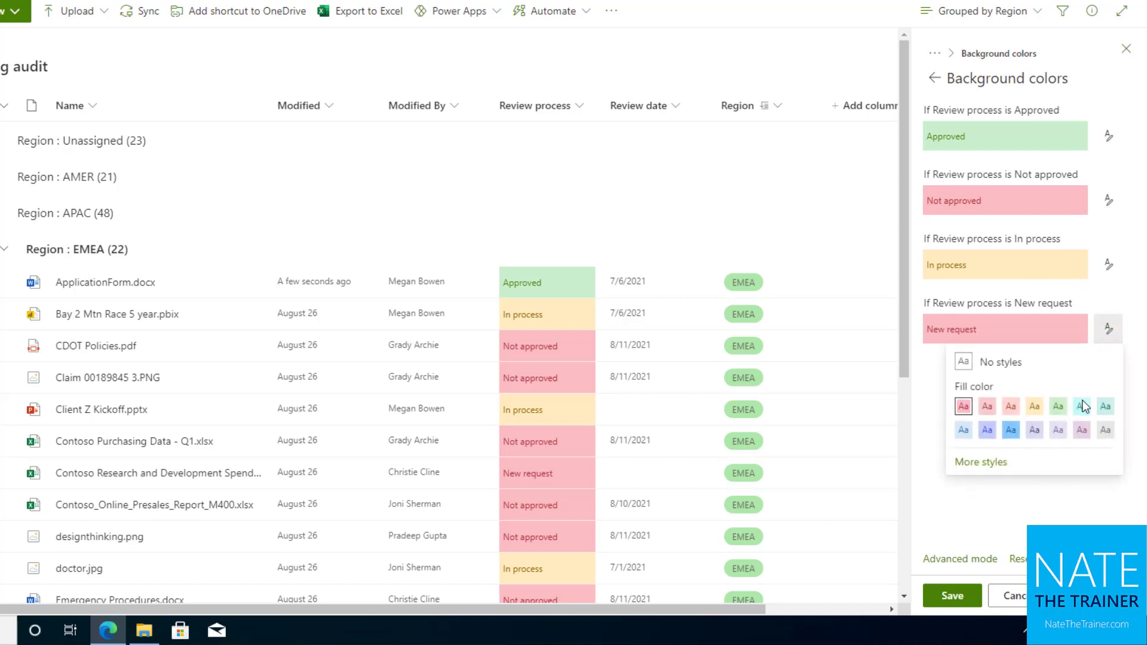
{"action": "left_click", "coordinate": [962, 431]}
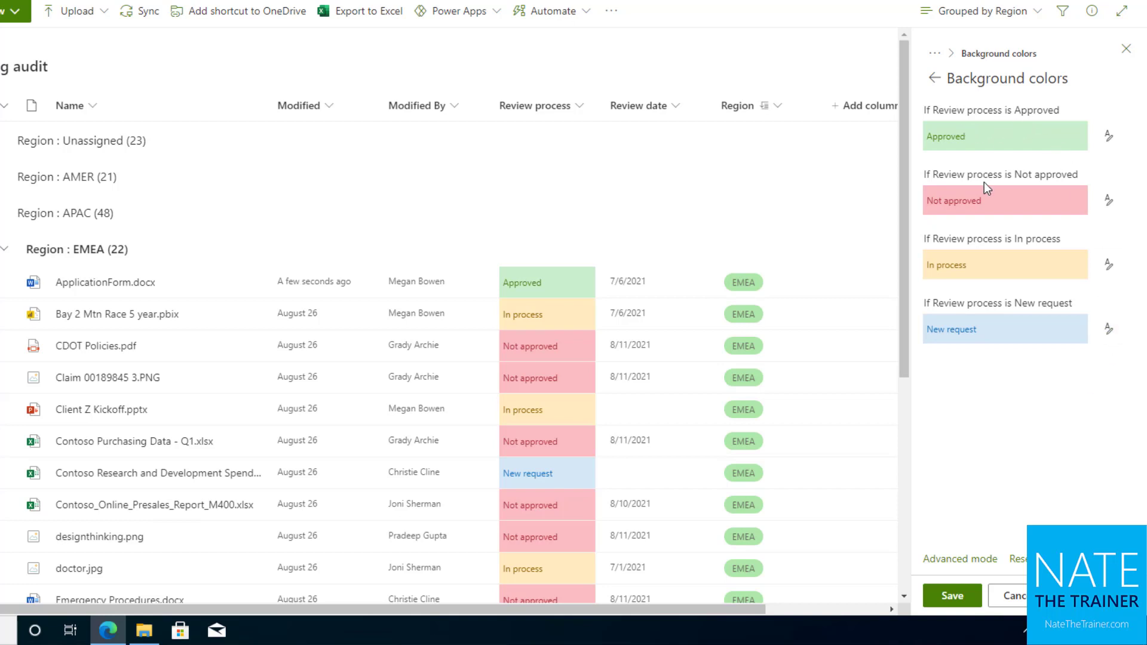
Set New request and In process to No styles and save the Review process formatting
{"action": "left_click", "coordinate": [1109, 332]}
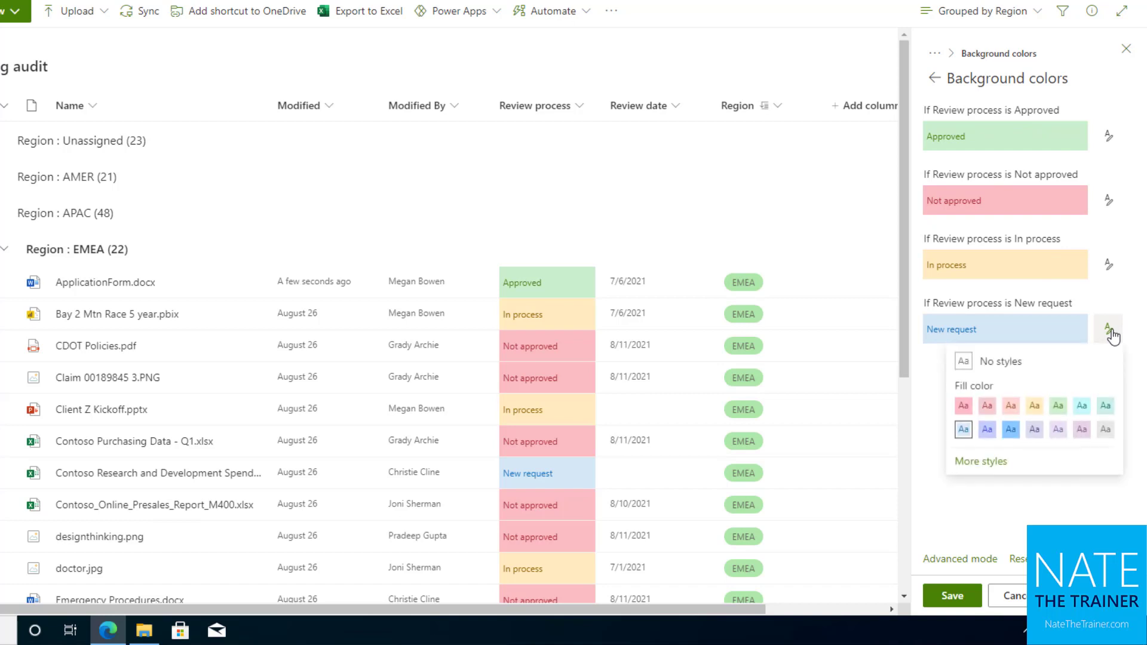
{"action": "left_click", "coordinate": [963, 373]}
{"action": "left_click", "coordinate": [1108, 264]}
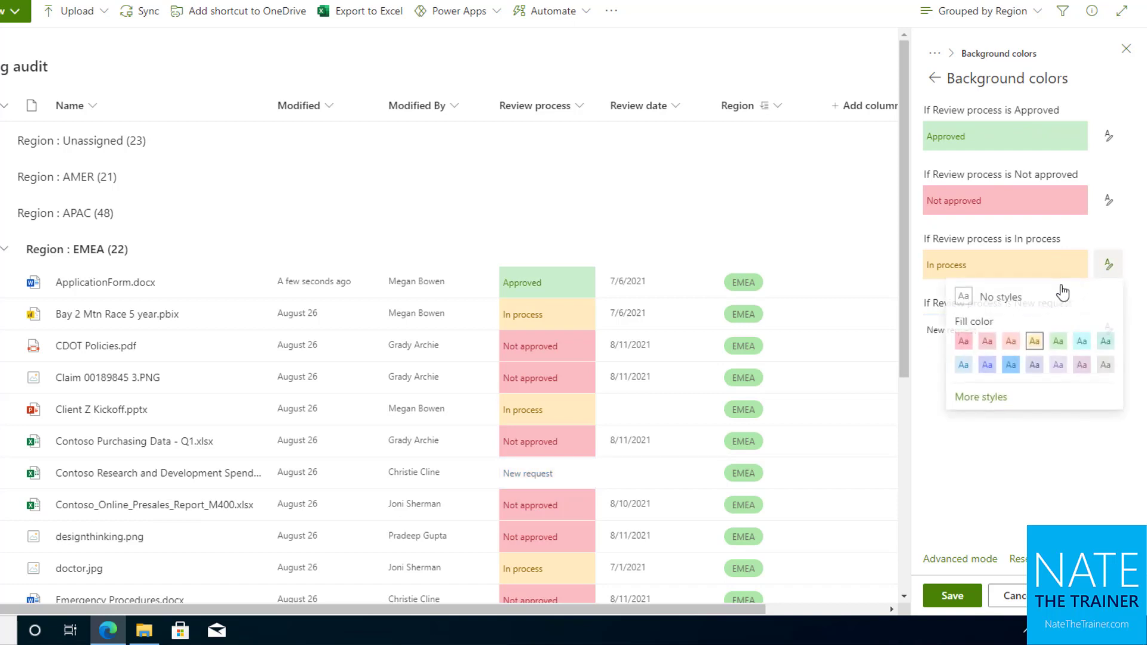
{"action": "left_click", "coordinate": [1000, 298]}
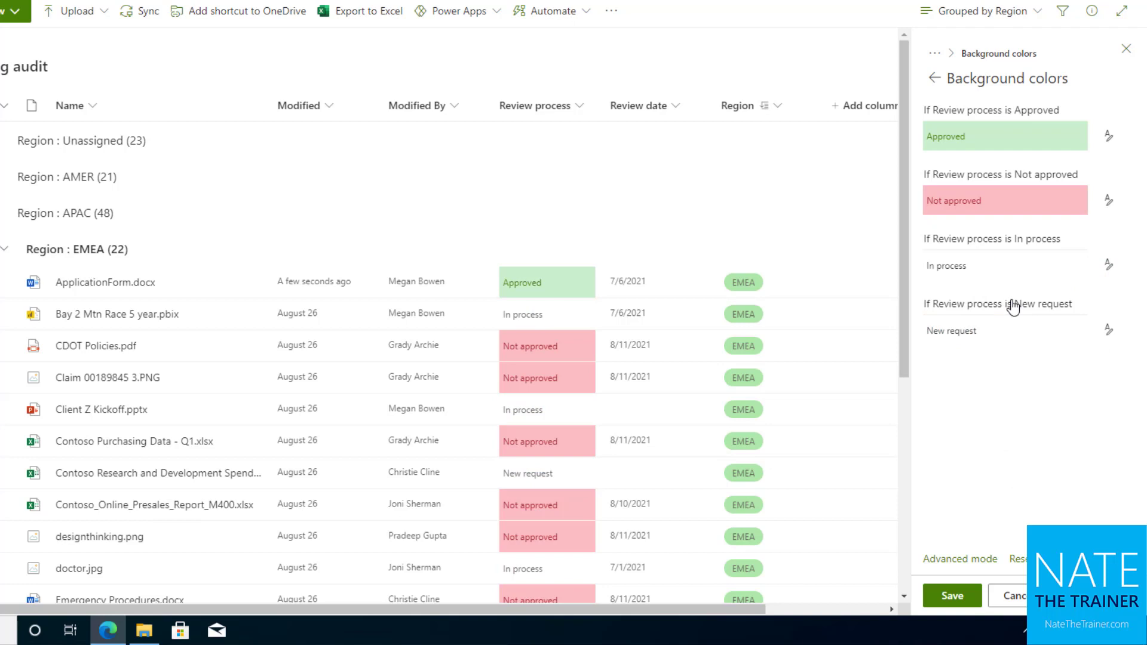
{"action": "left_click", "coordinate": [952, 596]}
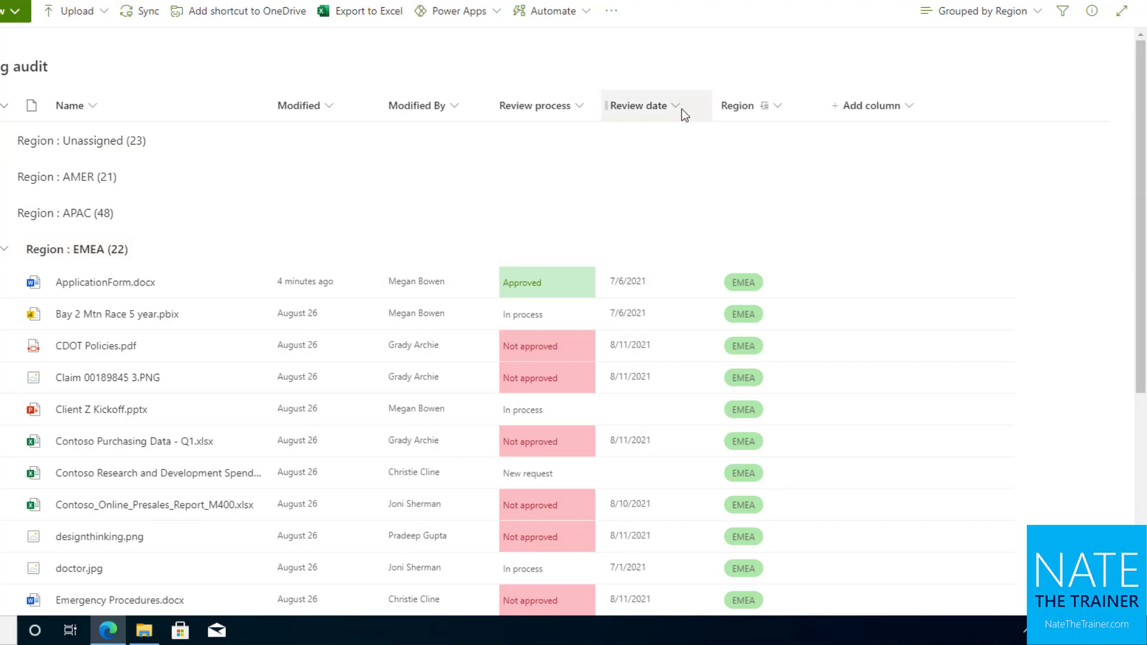
Open Format this column for the Review date column from its header Column settings menu
{"action": "left_click", "coordinate": [680, 110]}
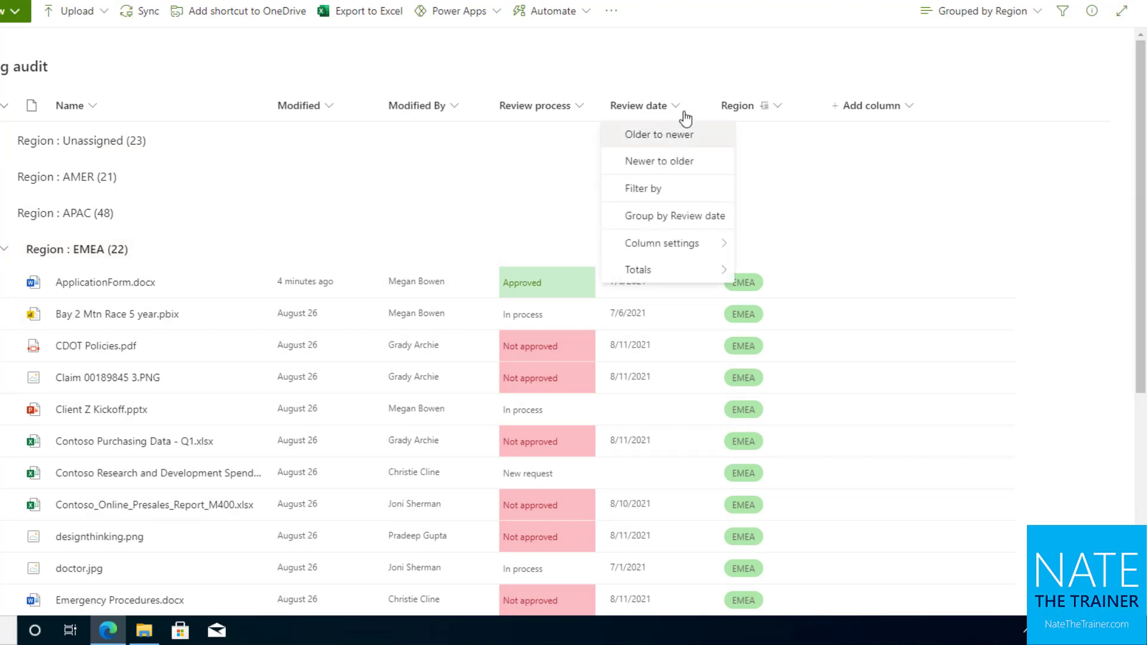
{"action": "mouse_move", "coordinate": [690, 251]}
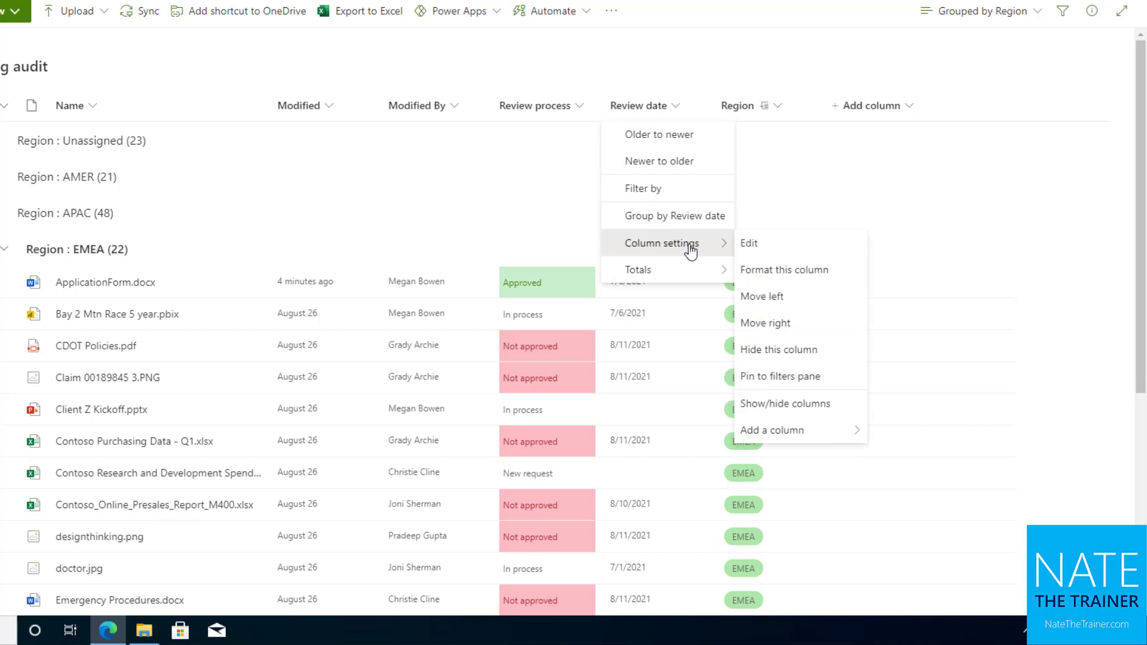
{"action": "left_click", "coordinate": [785, 270]}
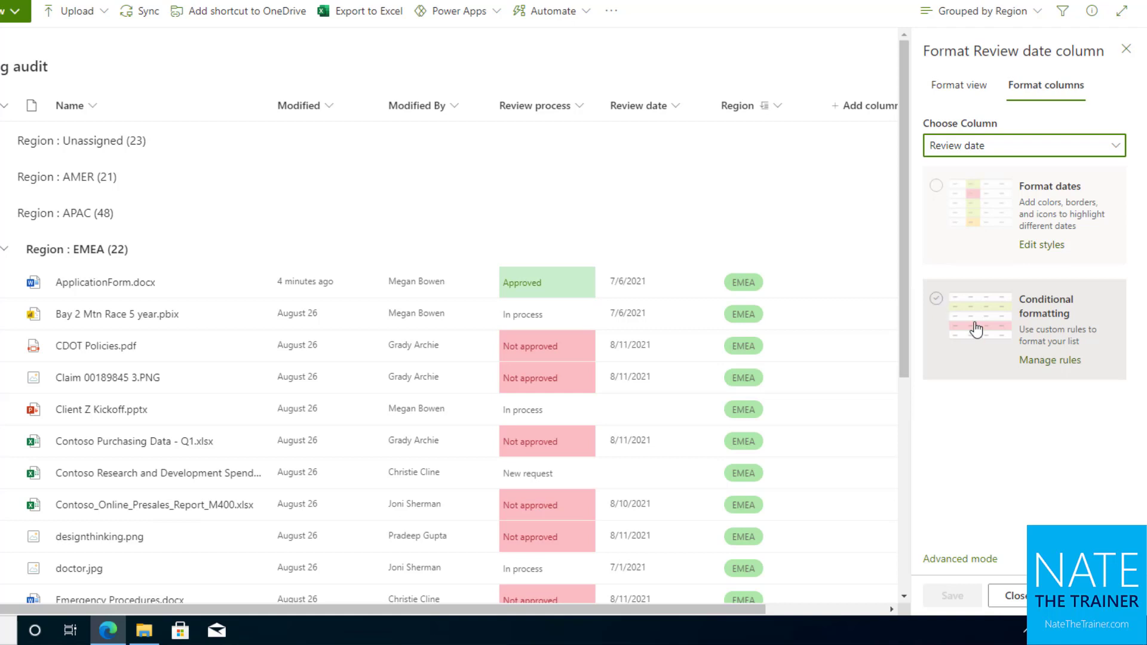
Switch the Review date column to Conditional formatting and delete the default grey rule
{"action": "left_click", "coordinate": [936, 298]}
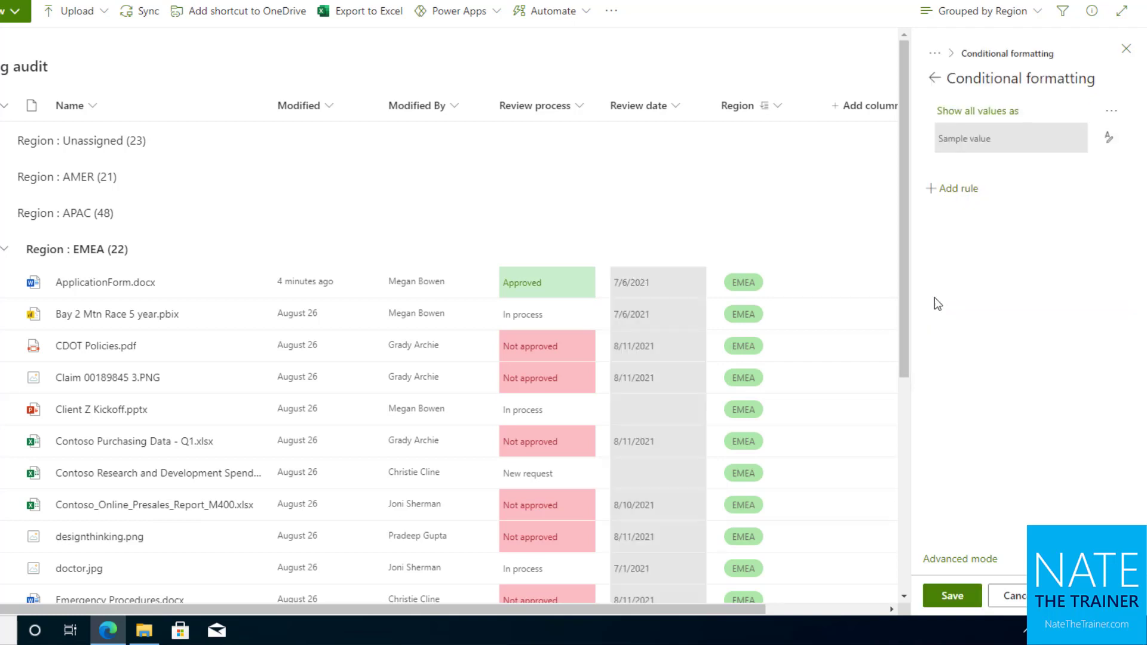
{"action": "left_click", "coordinate": [1112, 117]}
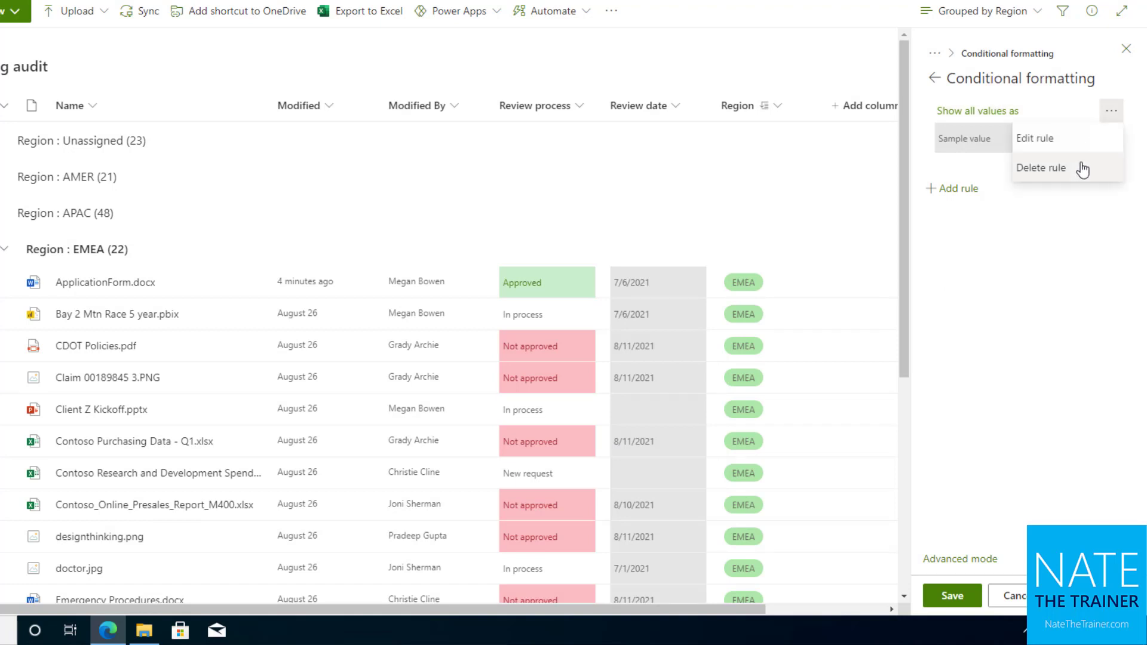
{"action": "left_click", "coordinate": [1041, 168]}
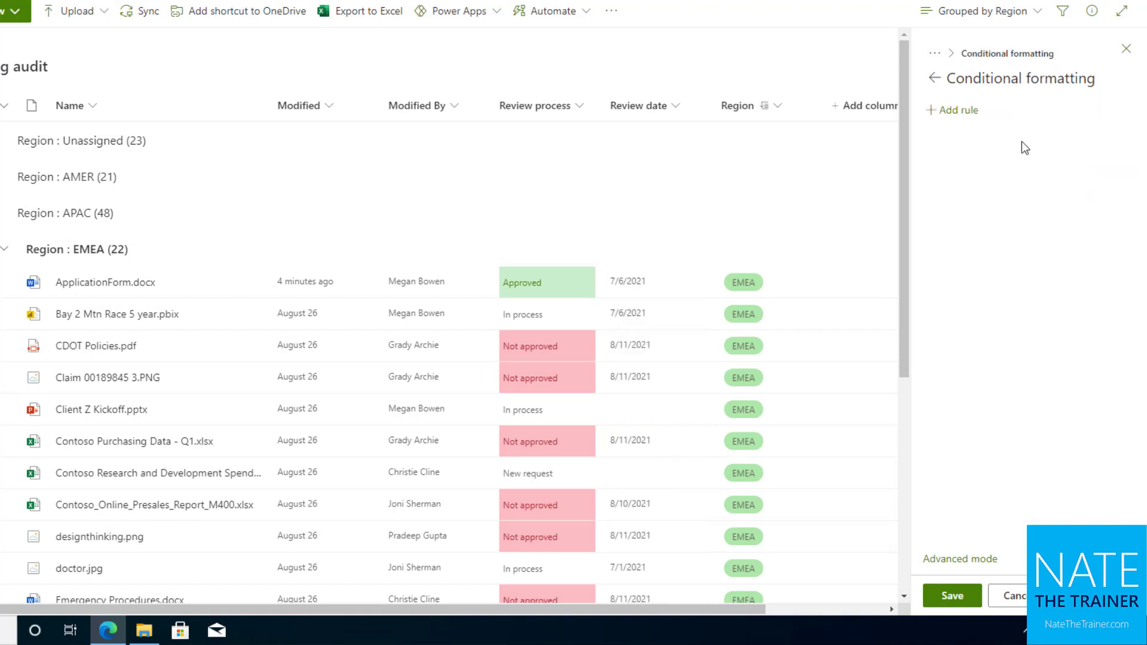
Add a rule: Review date is before Today, with a red fill
{"action": "left_click", "coordinate": [969, 111]}
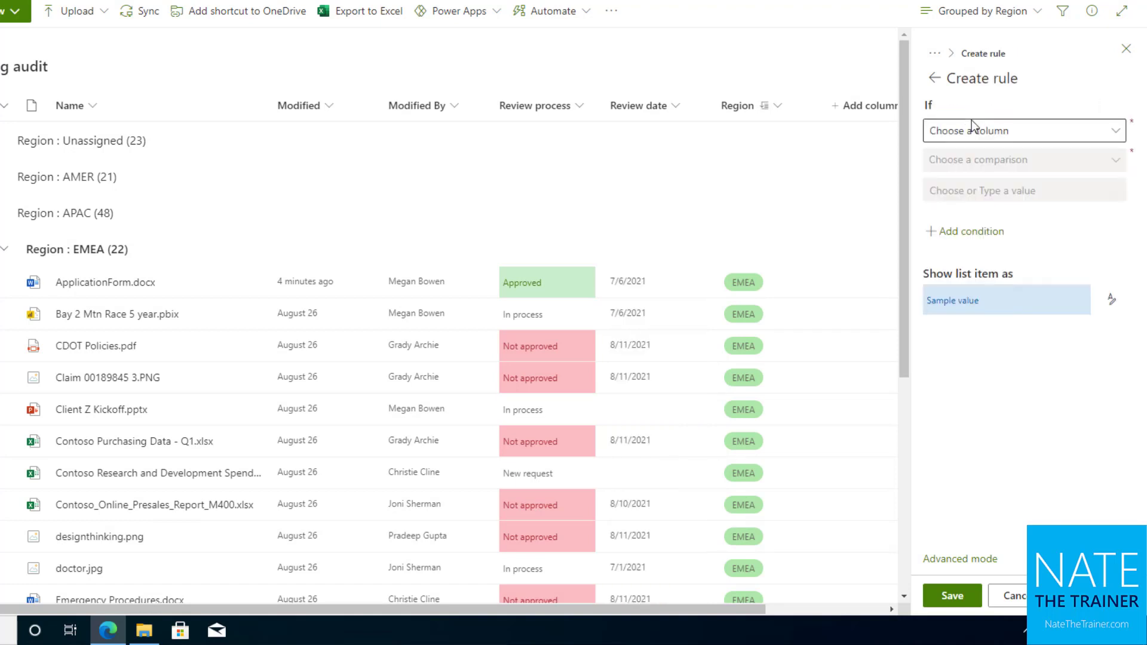
{"action": "left_click", "coordinate": [971, 128]}
{"action": "left_click", "coordinate": [993, 247]}
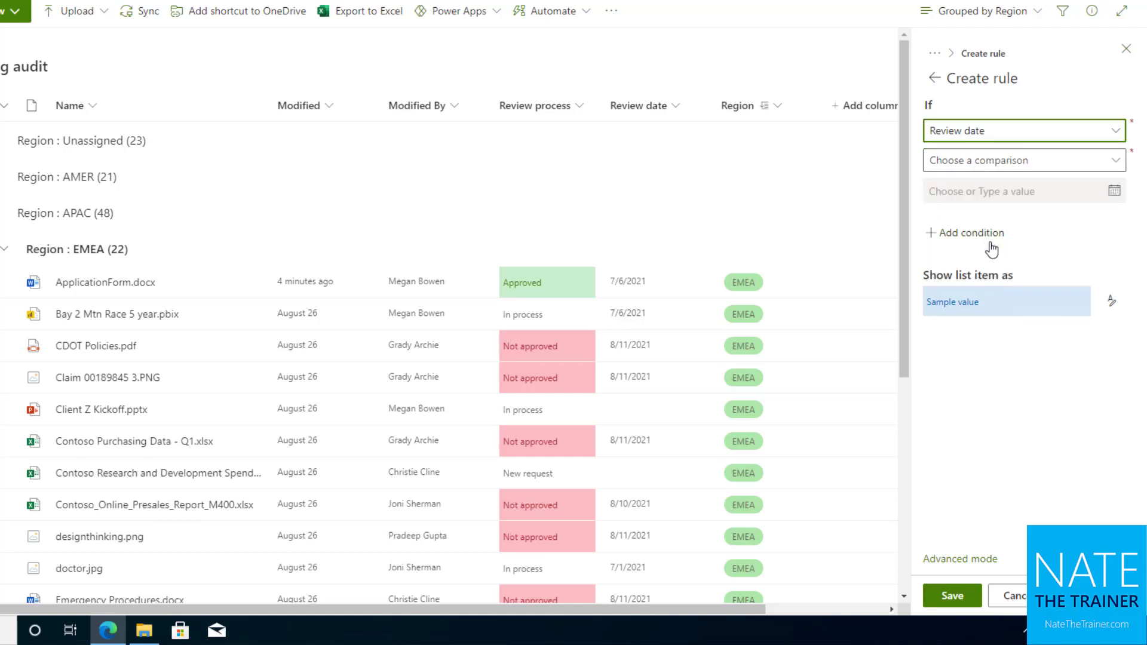
{"action": "left_click", "coordinate": [991, 159]}
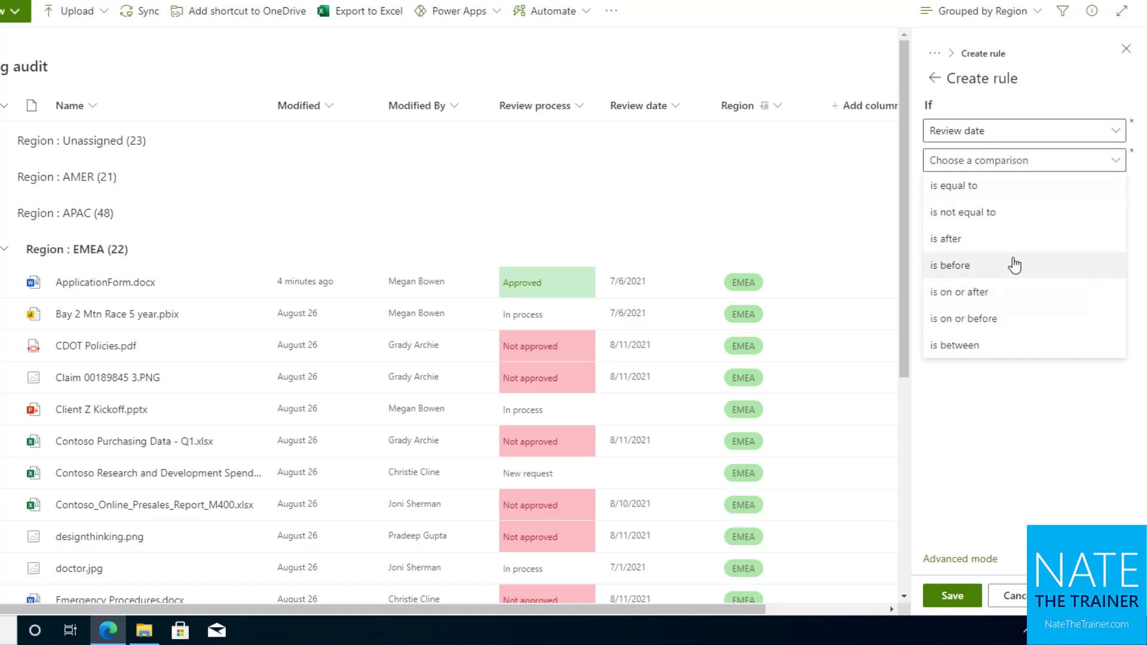
{"action": "left_click", "coordinate": [979, 265]}
{"action": "left_click", "coordinate": [1026, 197]}
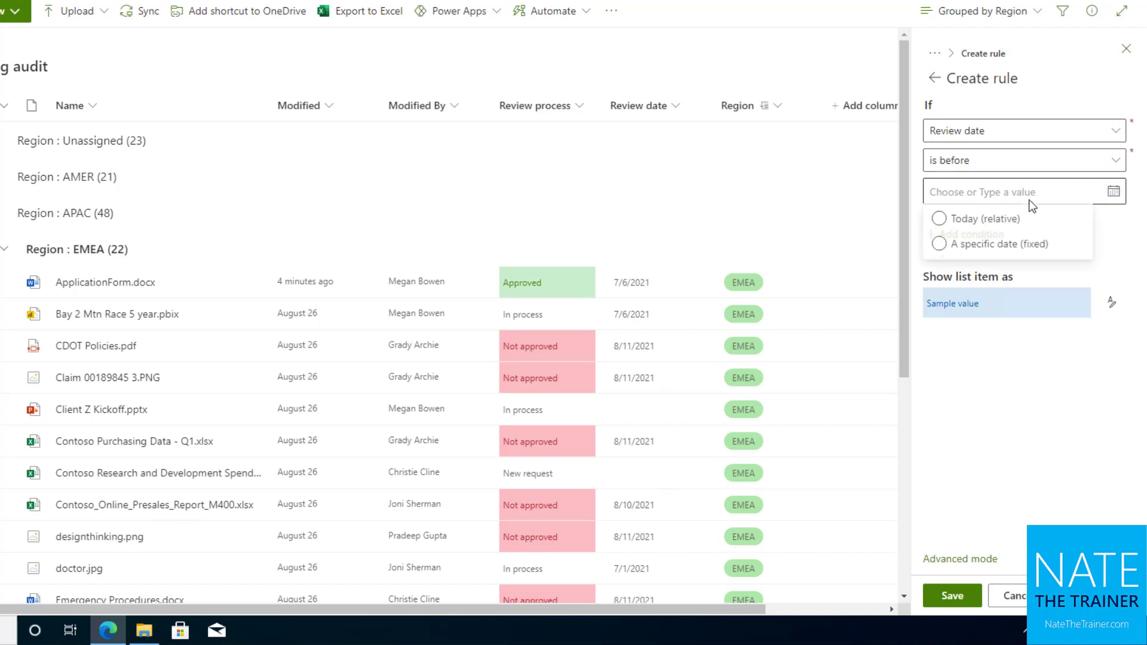
{"action": "left_click", "coordinate": [995, 222]}
{"action": "left_click", "coordinate": [1111, 302]}
{"action": "left_click", "coordinate": [966, 381]}
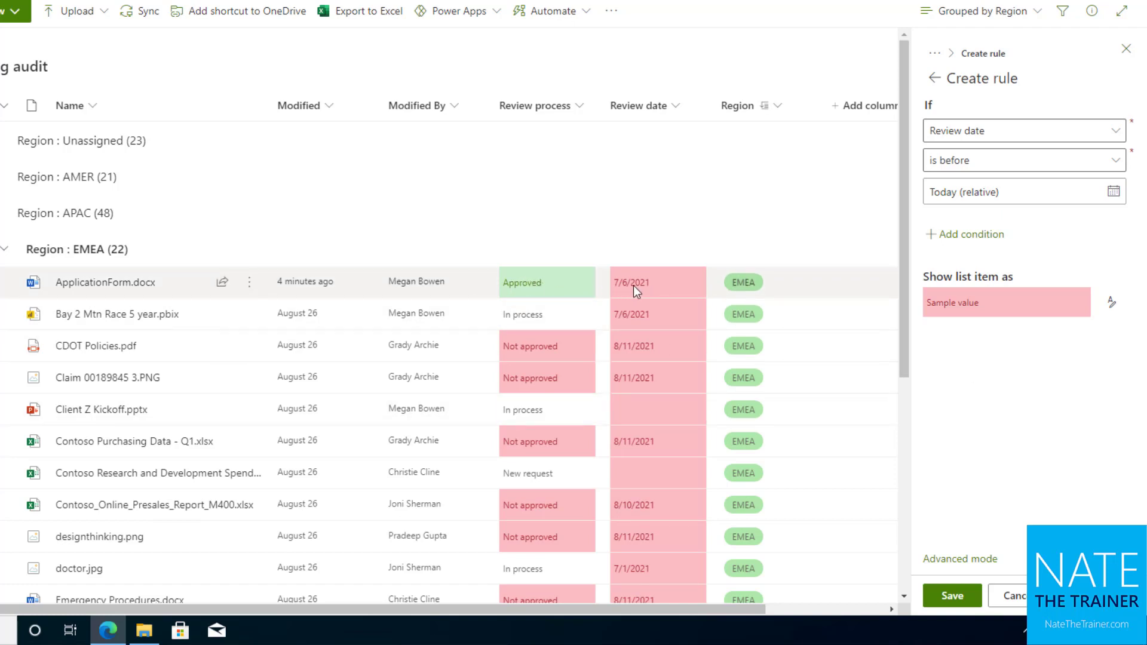
Add a condition to the date rule: Review process is not equal to Approved
{"action": "left_click", "coordinate": [978, 236]}
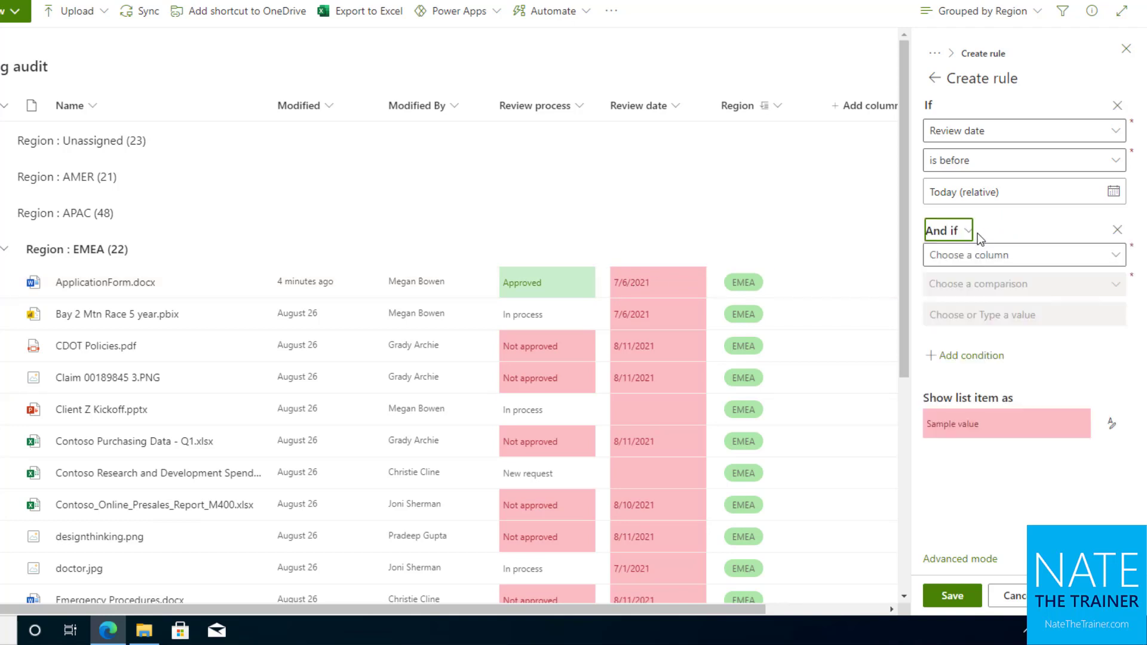
{"action": "left_click", "coordinate": [993, 256]}
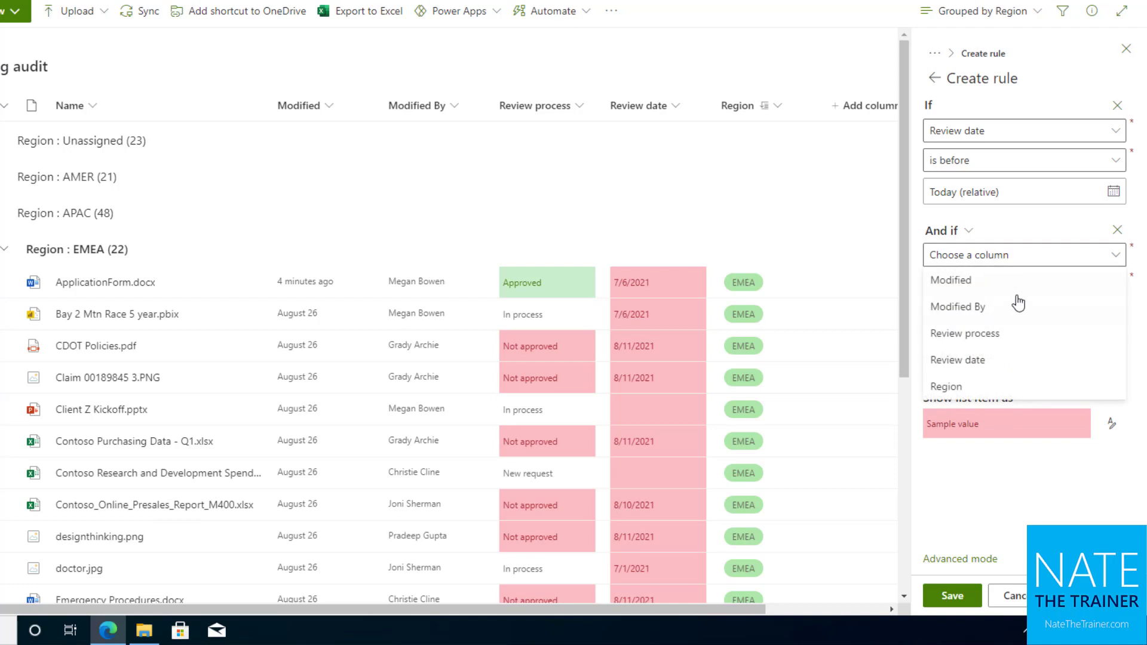
{"action": "left_click", "coordinate": [998, 337]}
{"action": "left_click", "coordinate": [993, 286]}
{"action": "left_click", "coordinate": [1006, 335]}
{"action": "left_click", "coordinate": [987, 316]}
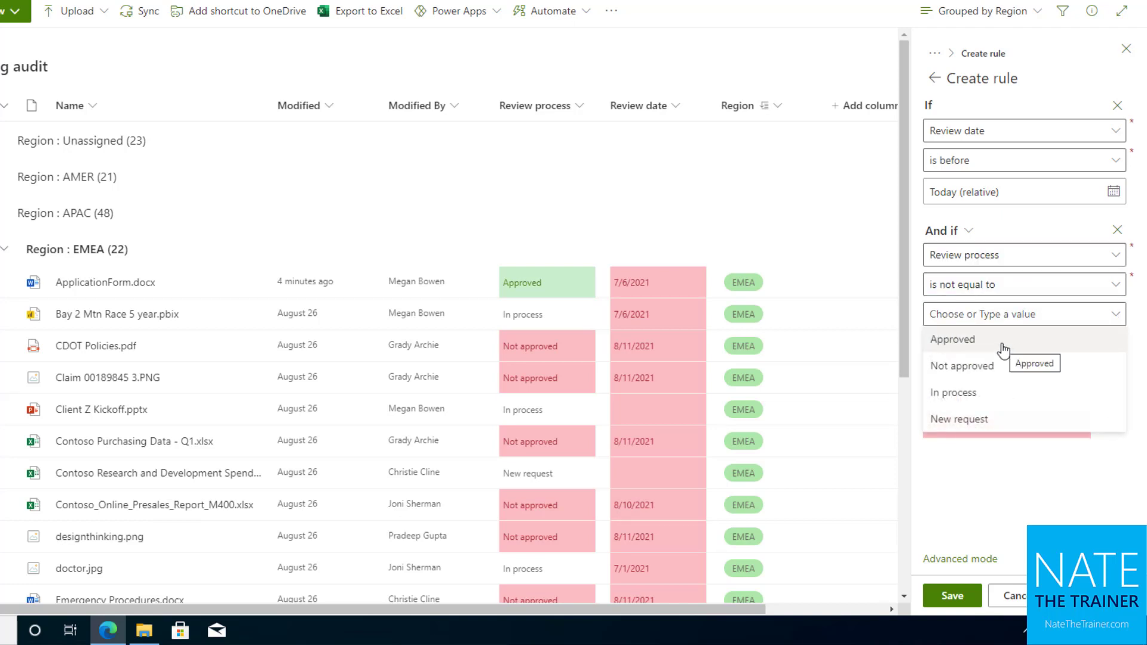
{"action": "left_click", "coordinate": [1005, 340]}
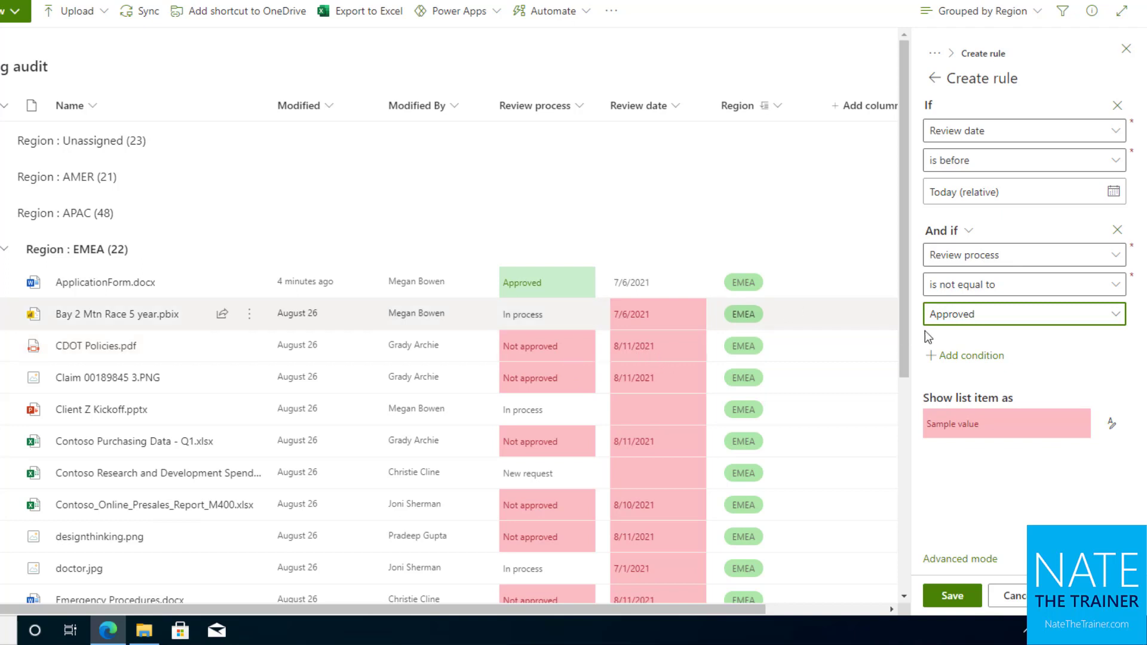
Add a third condition, Review process is not equal to Not approved, and save the rule
{"action": "left_click", "coordinate": [970, 365]}
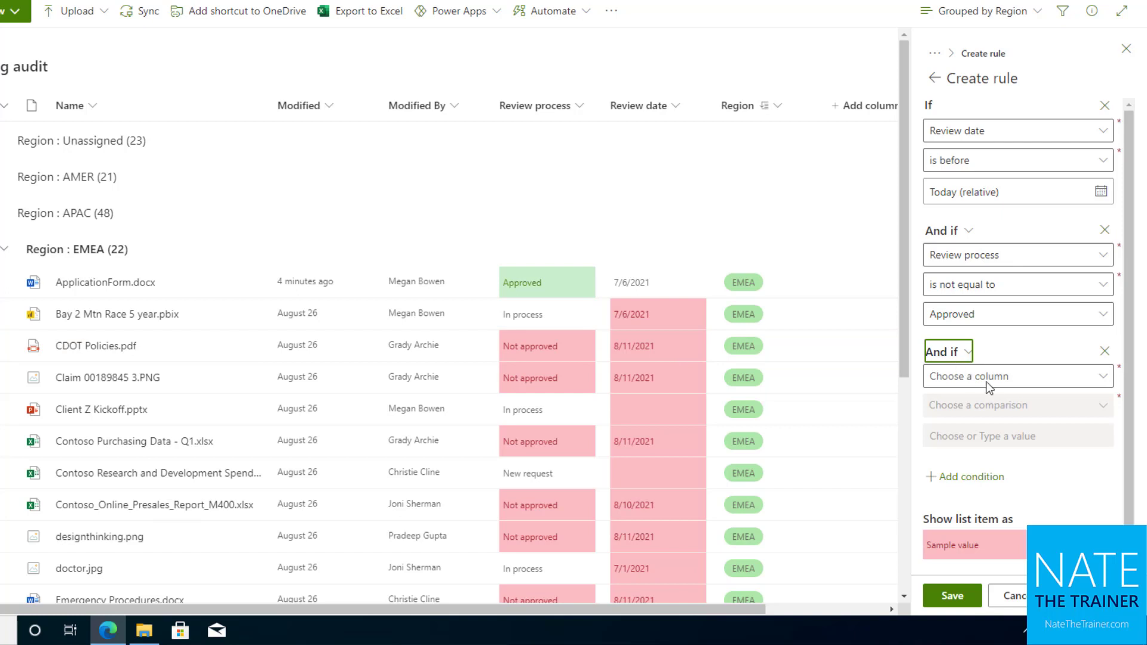
{"action": "left_click", "coordinate": [987, 383]}
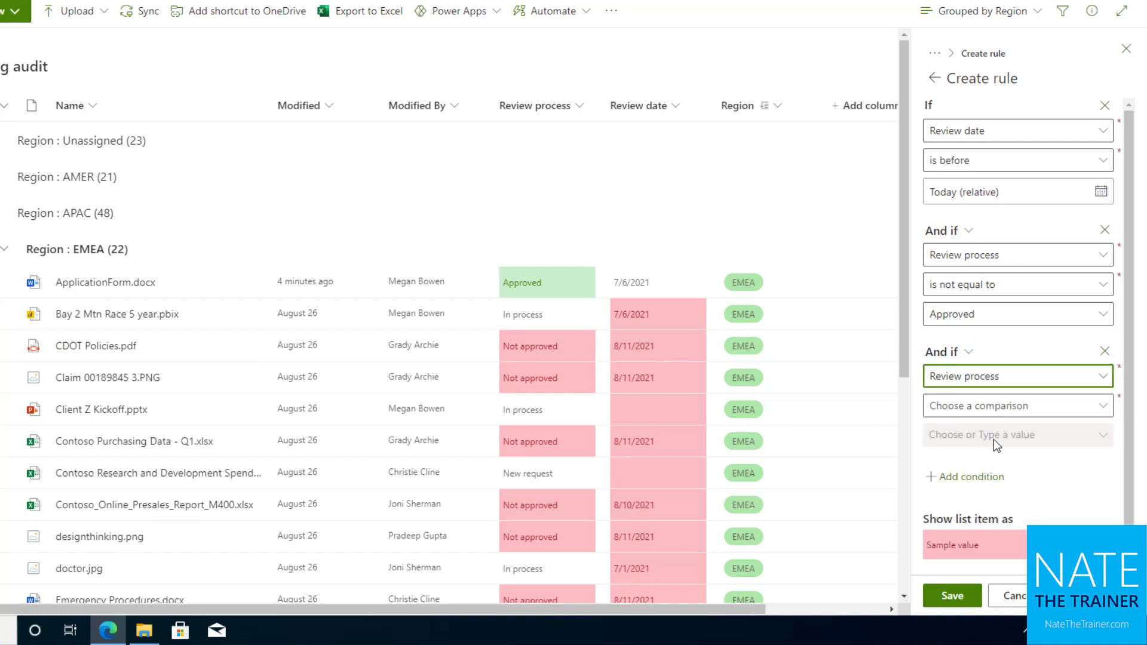
{"action": "left_click", "coordinate": [988, 407]}
{"action": "left_click", "coordinate": [981, 460]}
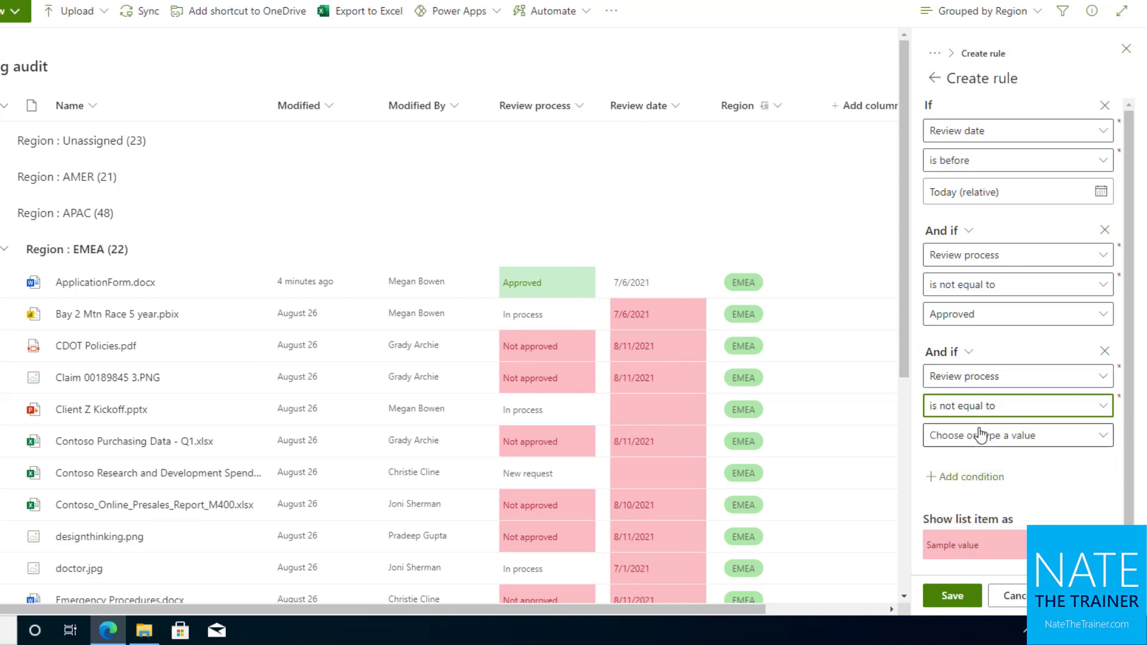
{"action": "left_click", "coordinate": [981, 435]}
{"action": "left_click", "coordinate": [991, 485]}
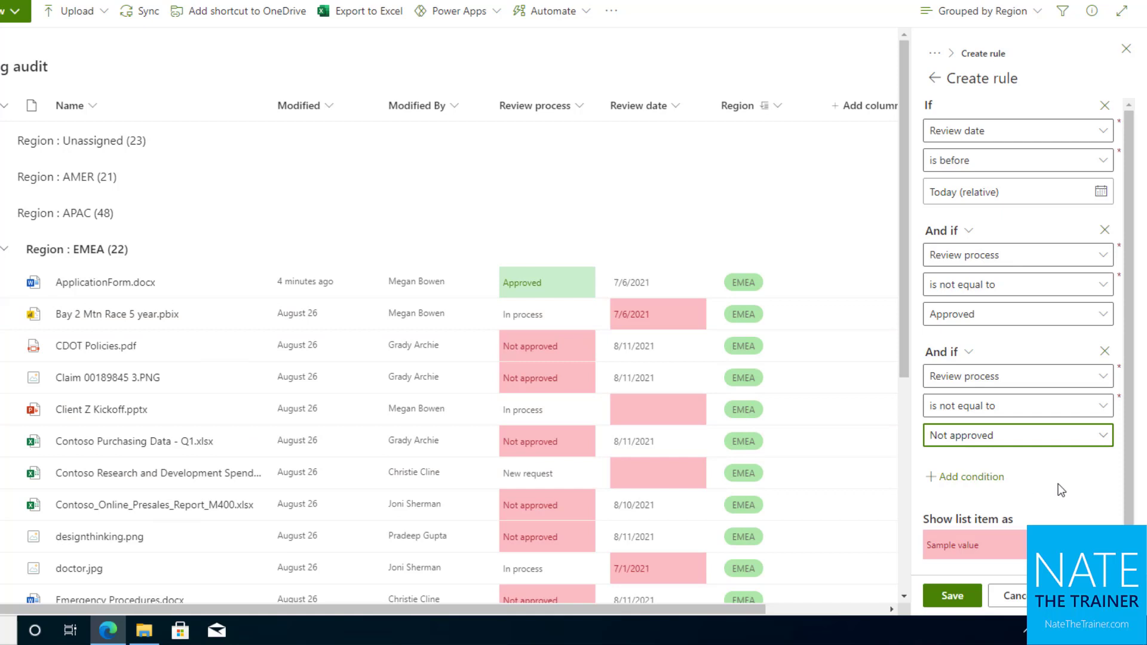
{"action": "left_click", "coordinate": [952, 596]}
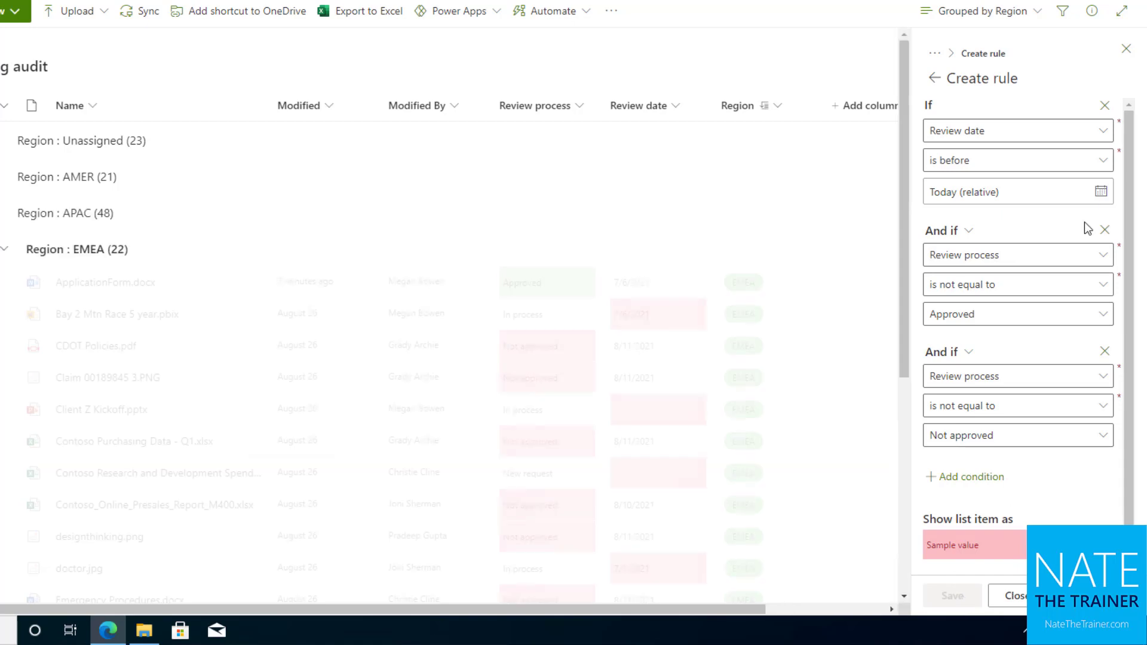
Close the formatting pane and review the library's red overdue Review date cells in the EMEA group
{"action": "left_click", "coordinate": [1126, 49]}
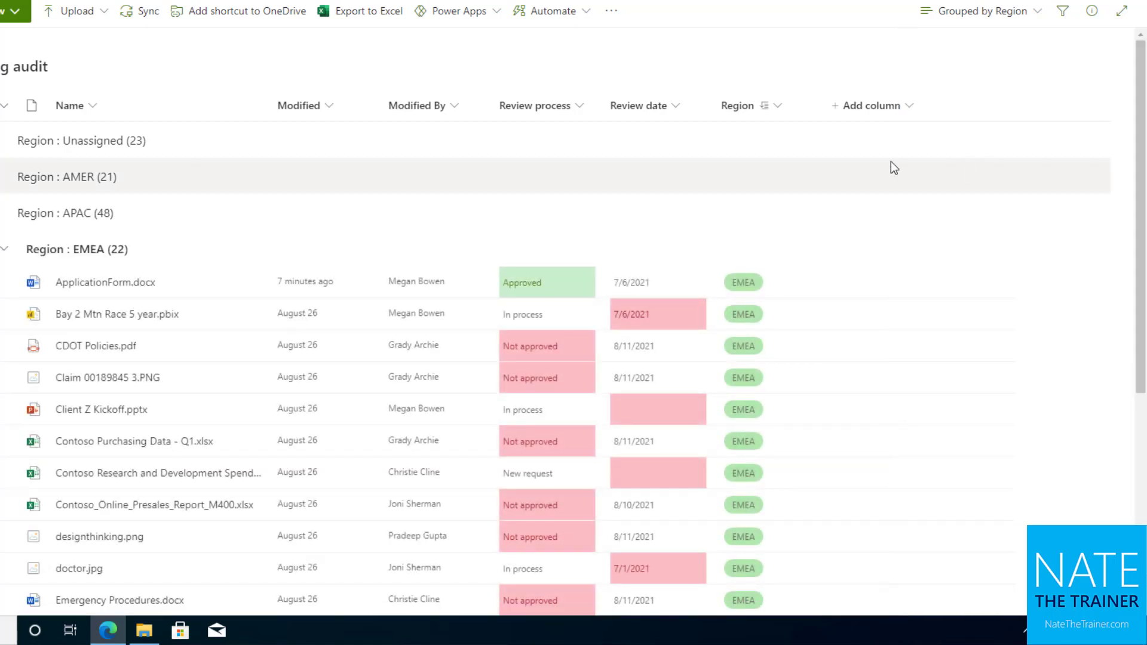
{"action": "scroll", "coordinate": [541, 189], "scroll_direction": "down", "scroll_amount": 6}
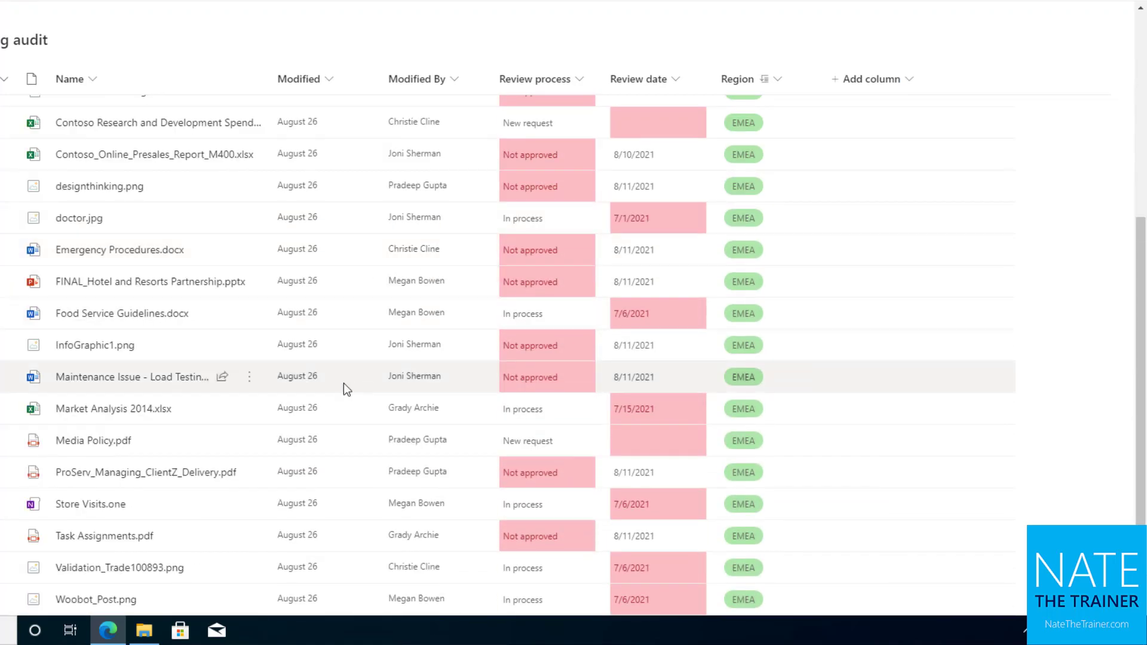
{"action": "scroll", "coordinate": [412, 549], "scroll_direction": "up", "scroll_amount": 6}
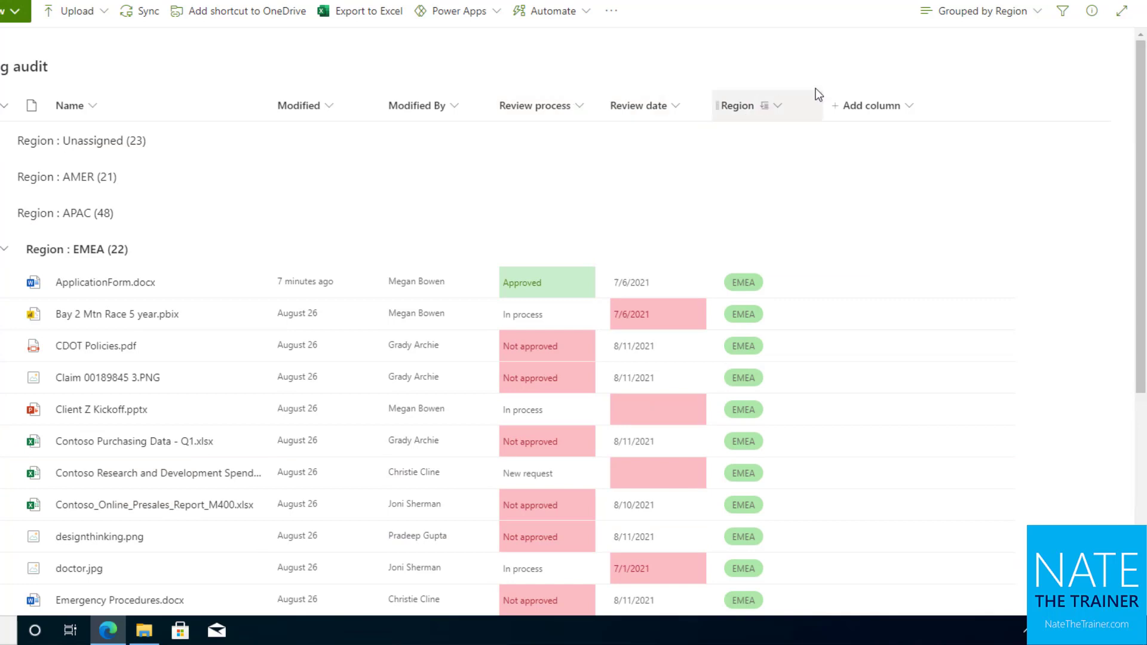
{"action": "left_click", "coordinate": [995, 12]}
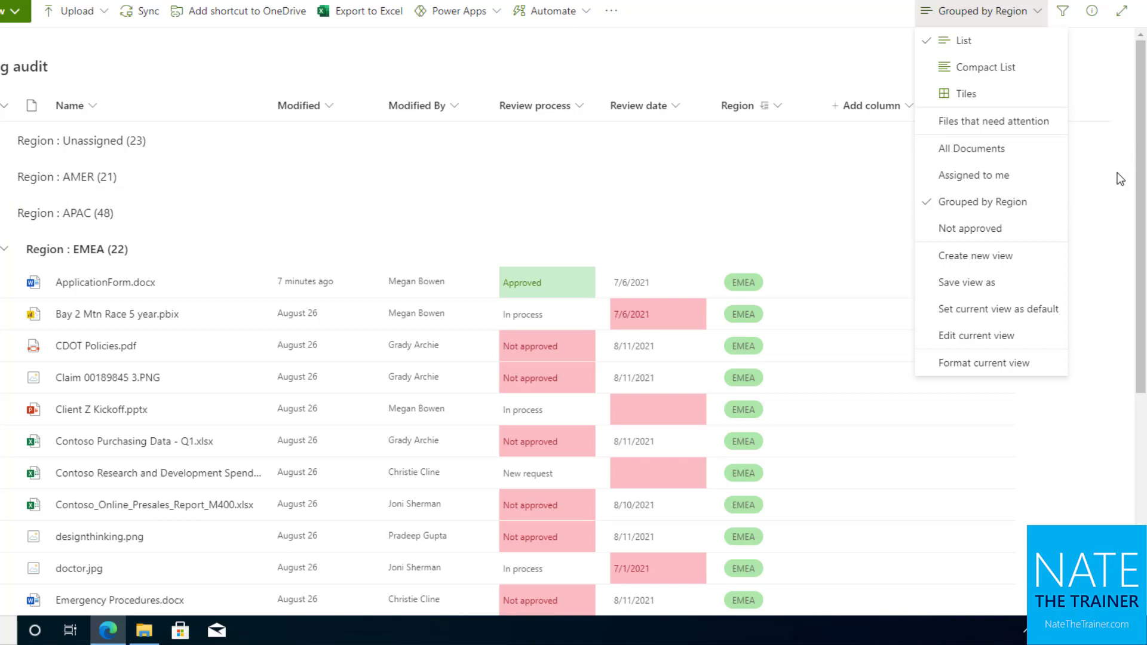
{"action": "left_click", "coordinate": [1081, 173]}
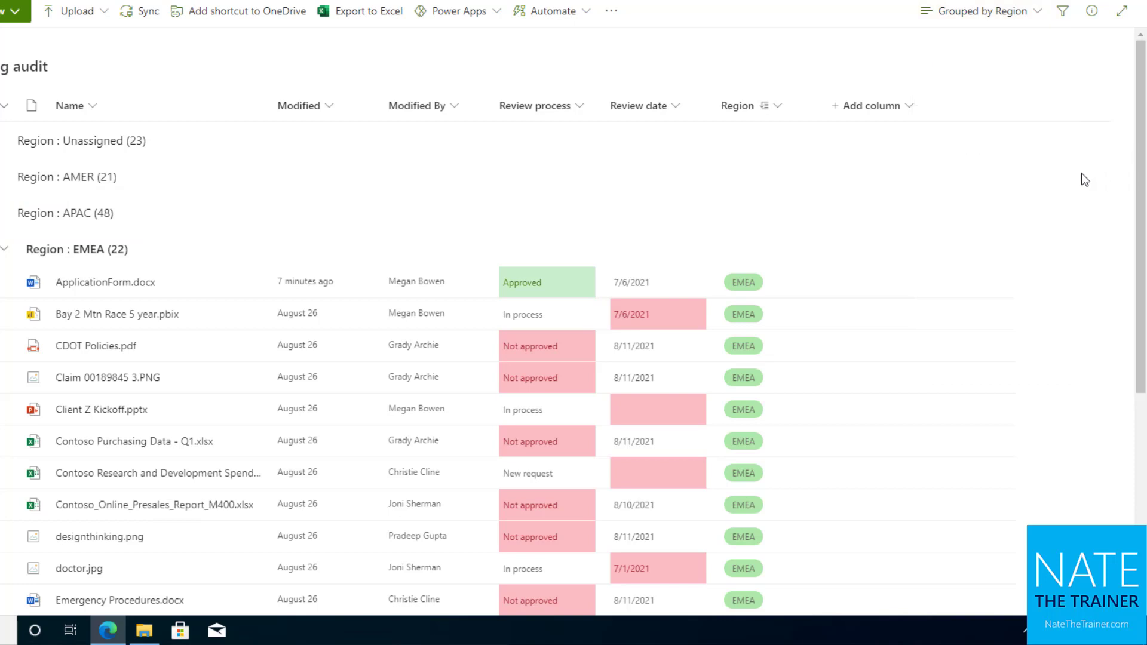
Switch to the All Documents view and apply Alternating row styles via Format current view
{"action": "left_click", "coordinate": [1023, 20]}
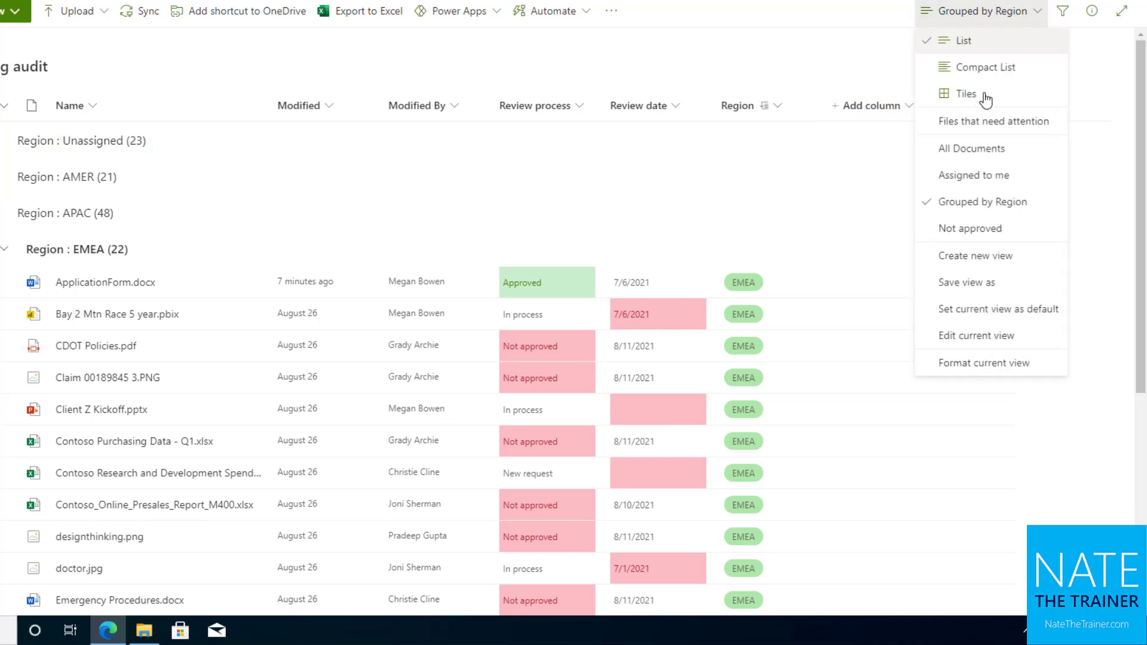
{"action": "left_click", "coordinate": [980, 149]}
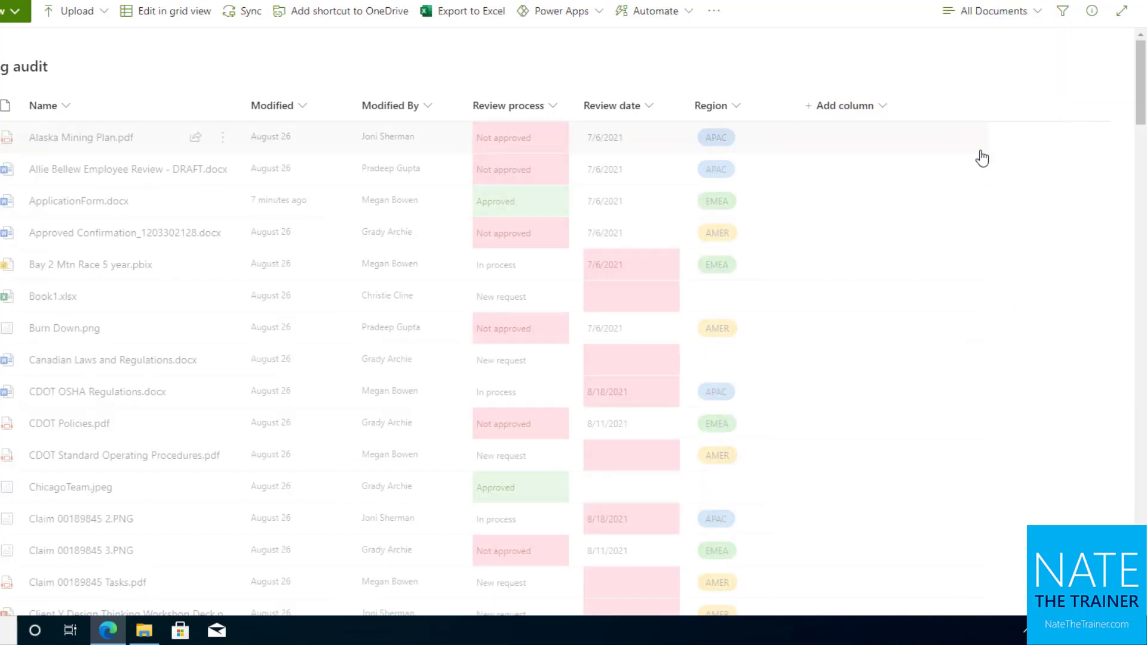
{"action": "left_click", "coordinate": [1017, 23]}
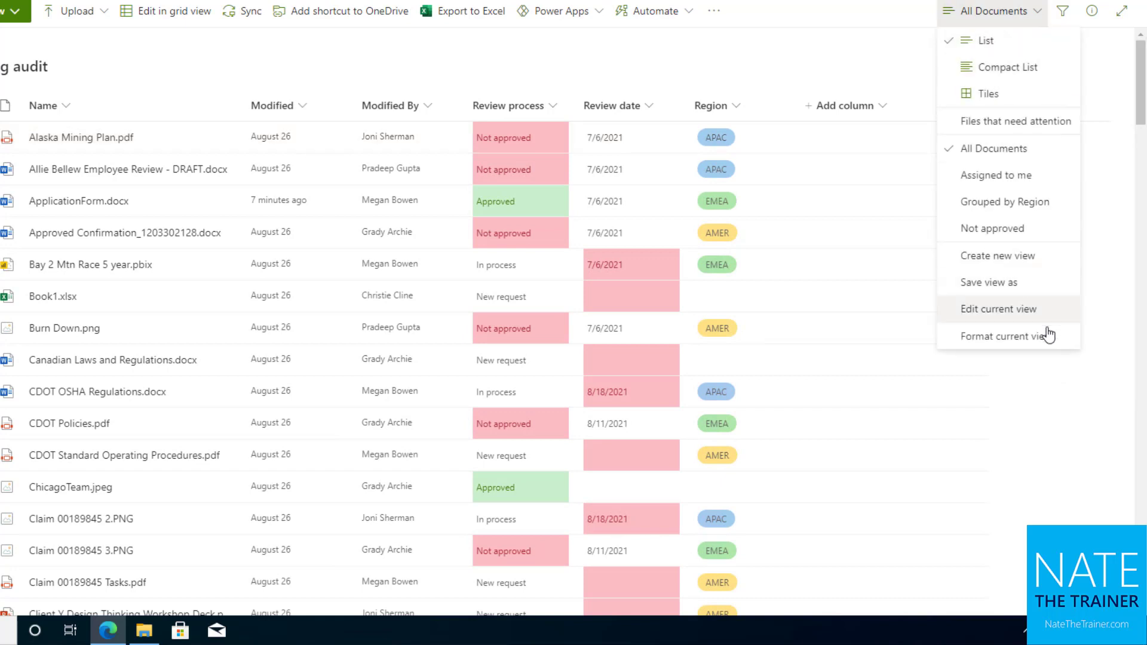
{"action": "left_click", "coordinate": [1013, 338]}
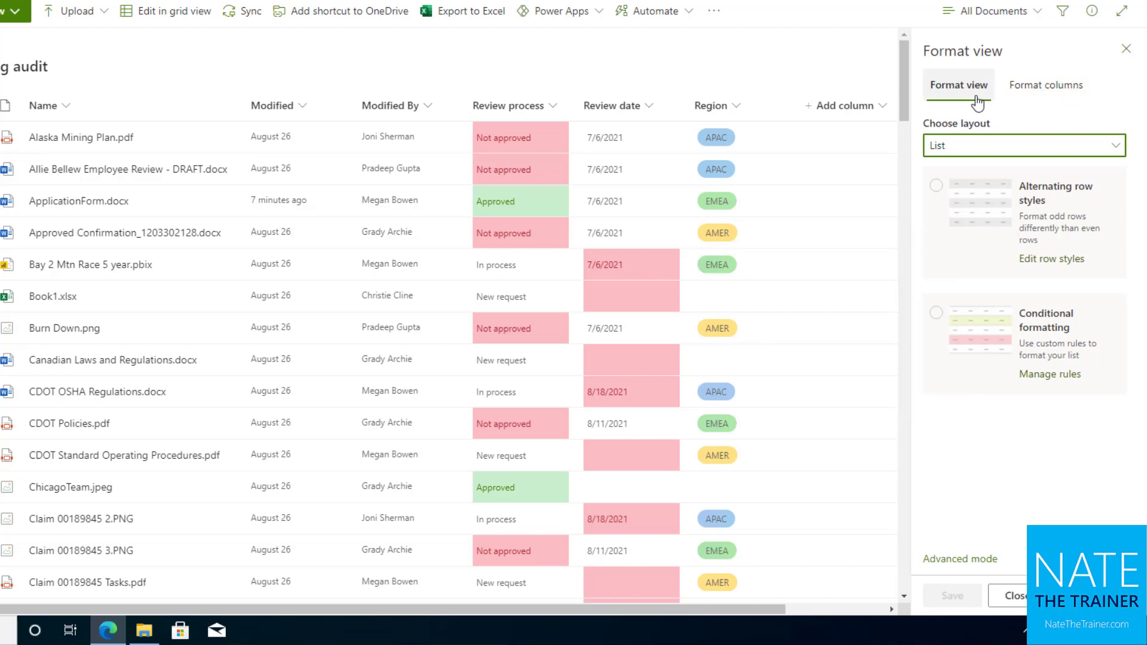
{"action": "left_click", "coordinate": [937, 186]}
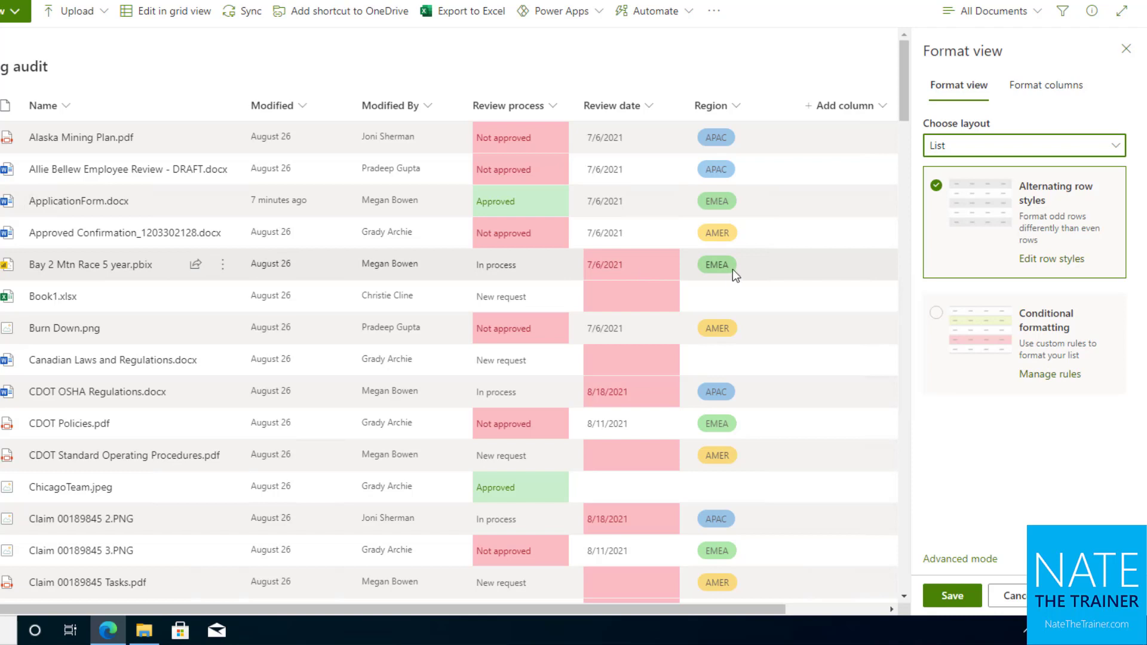
Open the view's Manage rules and delete the existing formatting rule
{"action": "left_click", "coordinate": [1061, 376]}
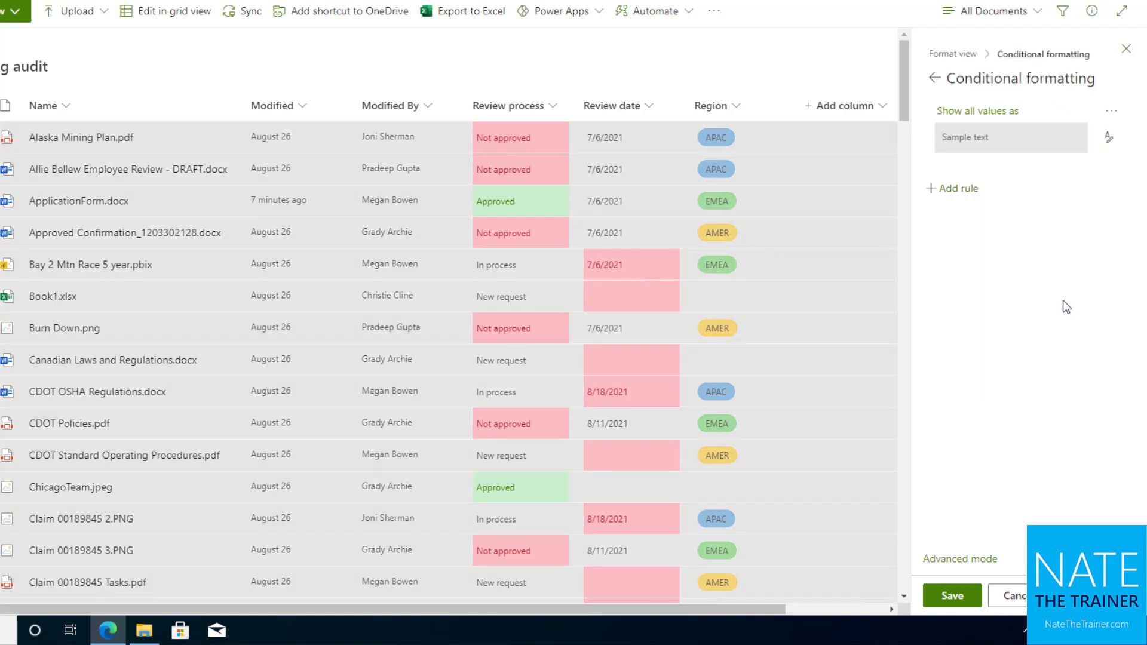
{"action": "left_click", "coordinate": [1111, 111]}
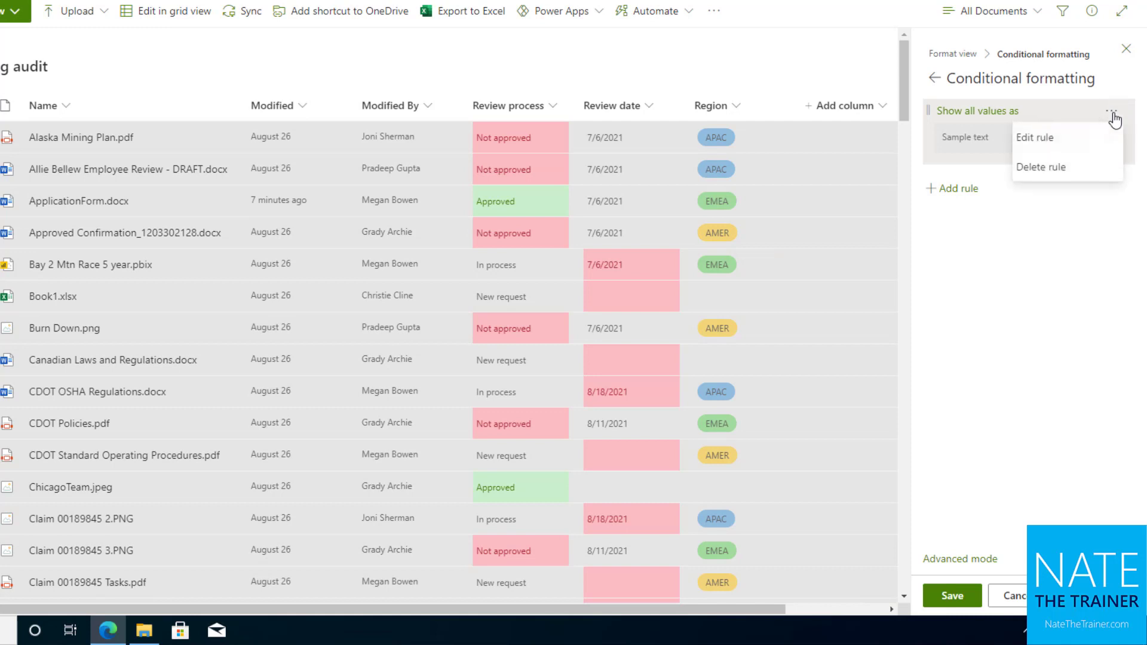
{"action": "left_click", "coordinate": [1078, 171]}
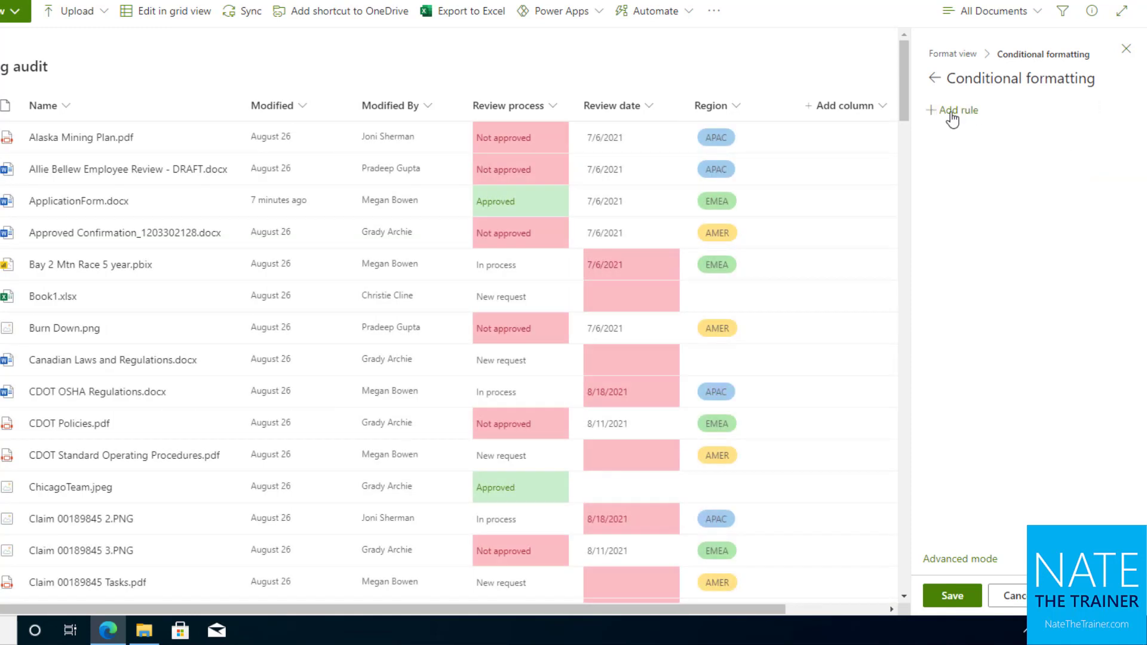
Add a rule: Modified By is equal to a specific user, chosen from the people suggestions
{"action": "left_click", "coordinate": [962, 112]}
{"action": "left_click", "coordinate": [975, 132]}
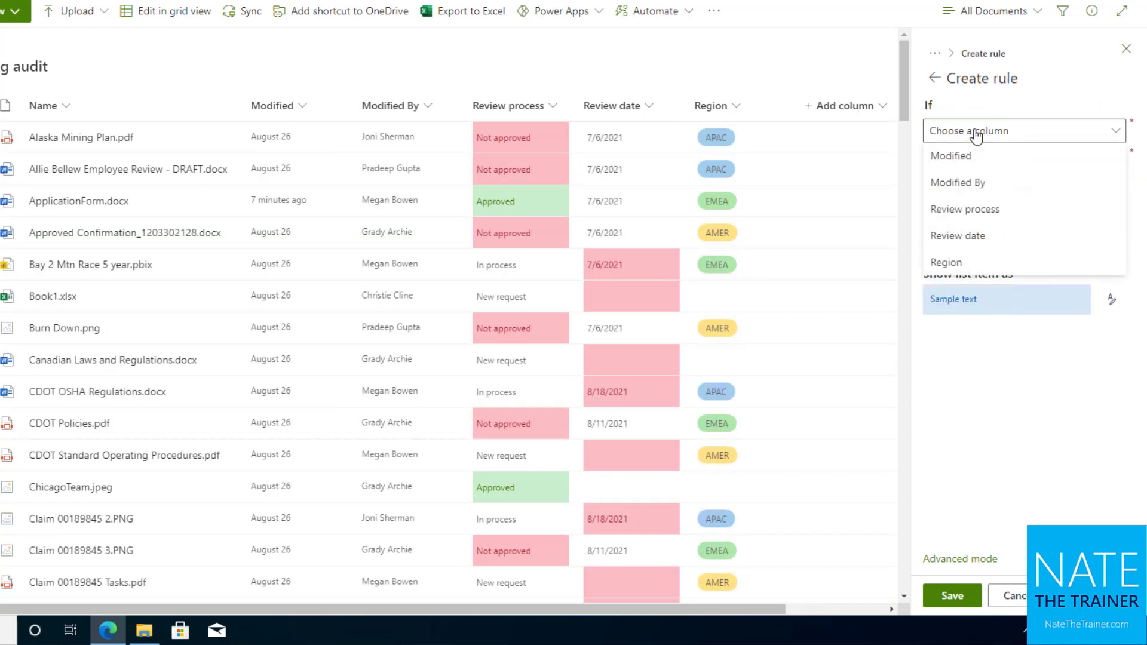
{"action": "left_click", "coordinate": [989, 187]}
{"action": "left_click", "coordinate": [993, 169]}
{"action": "left_click", "coordinate": [995, 187]}
{"action": "left_click", "coordinate": [998, 190]}
{"action": "type", "text": "megan"}
{"action": "left_click", "coordinate": [1004, 239]}
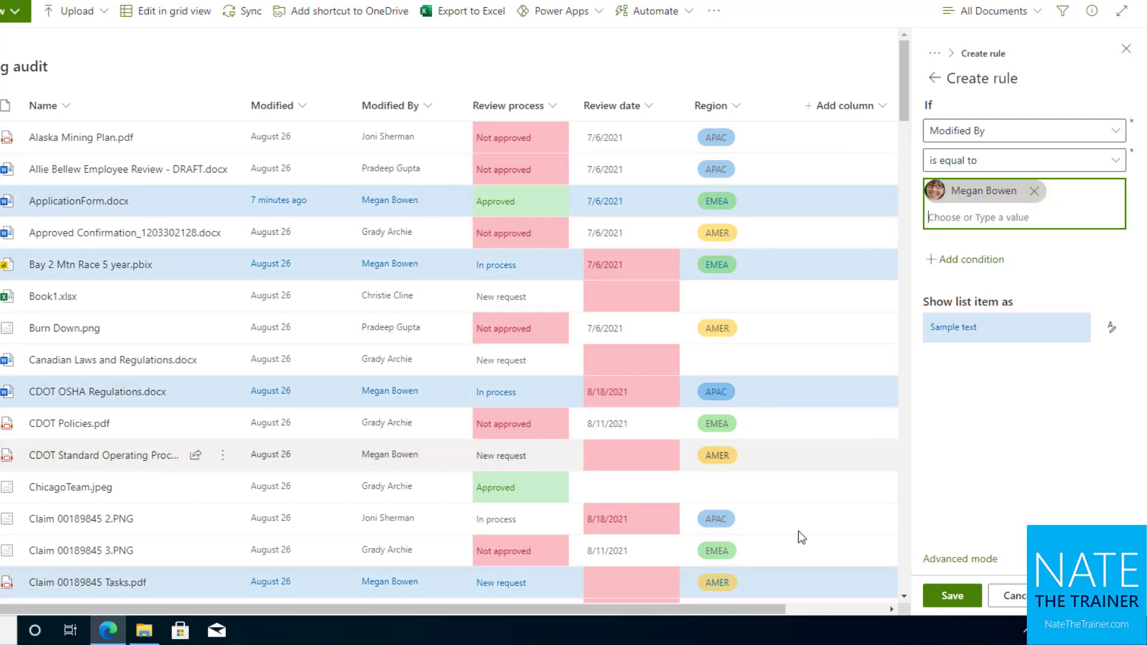
{"action": "left_click", "coordinate": [1111, 328]}
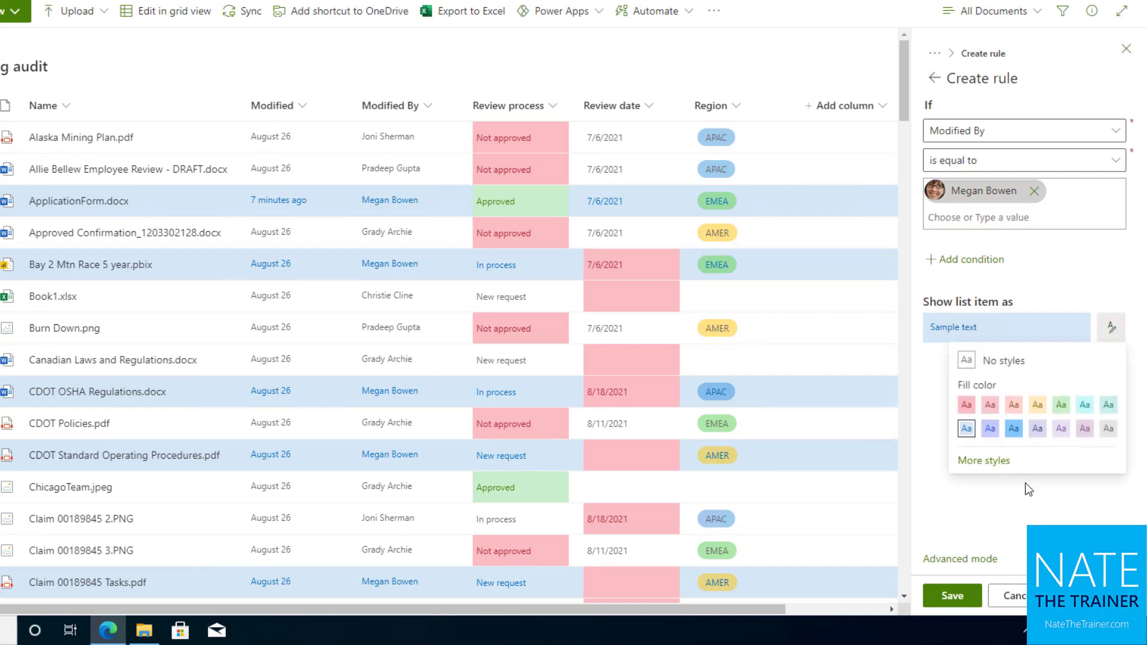
Style matching rows bold, Large font size, with top and bottom borders, and save the rule
{"action": "left_click", "coordinate": [996, 462]}
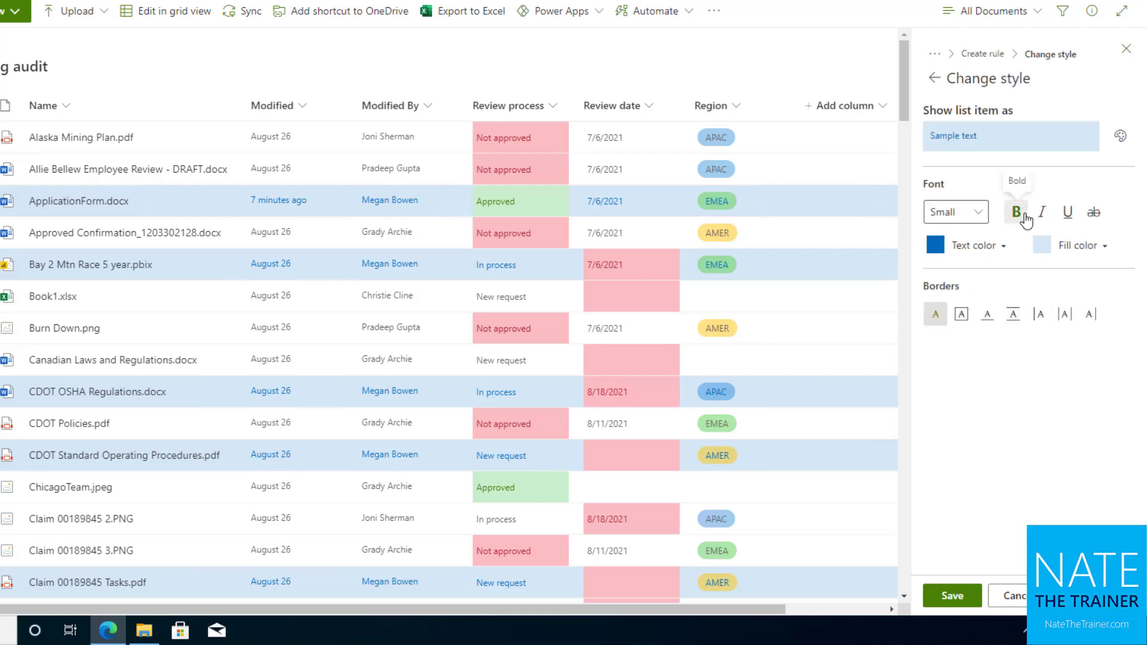
{"action": "left_click", "coordinate": [1021, 216]}
{"action": "left_click", "coordinate": [970, 223]}
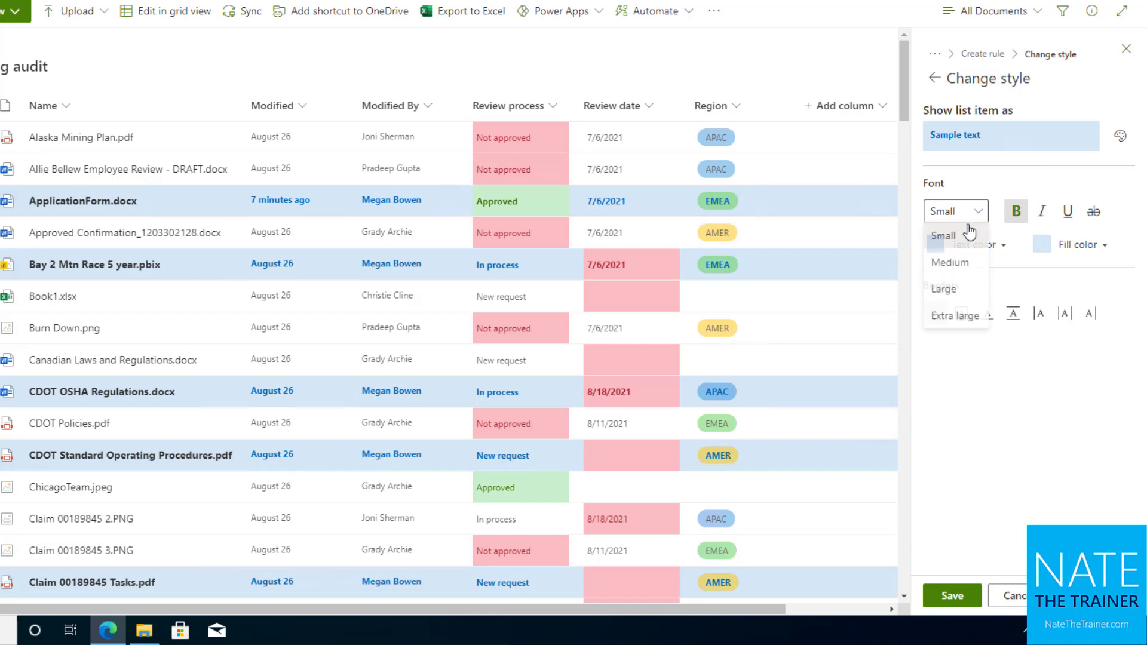
{"action": "left_click", "coordinate": [961, 289]}
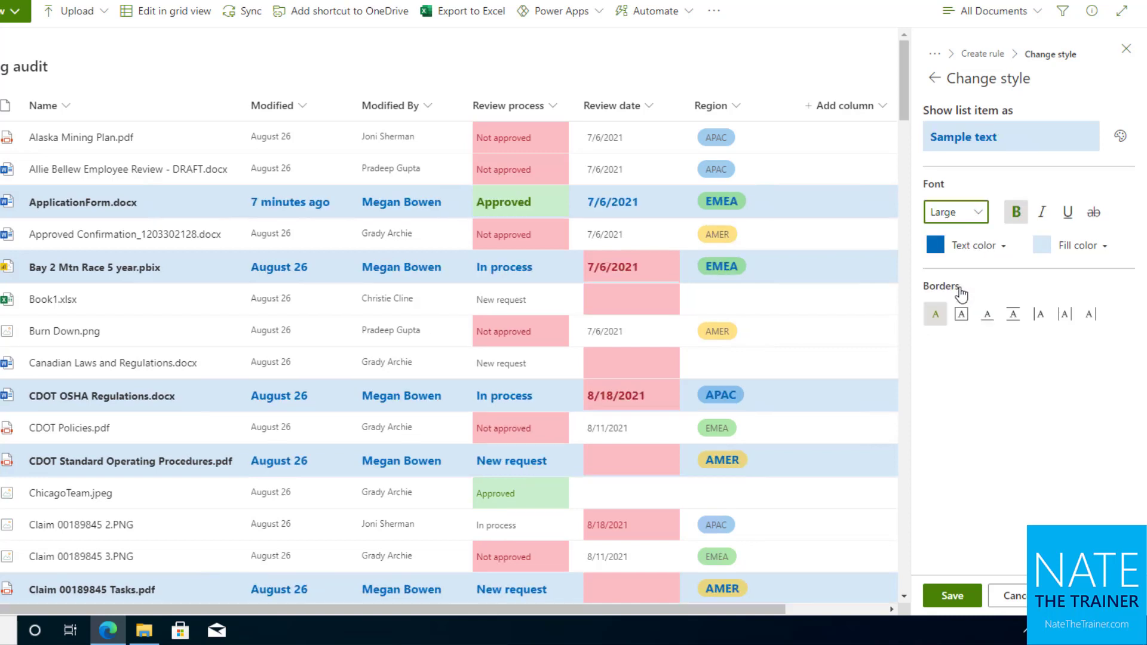
{"action": "left_click", "coordinate": [1014, 316]}
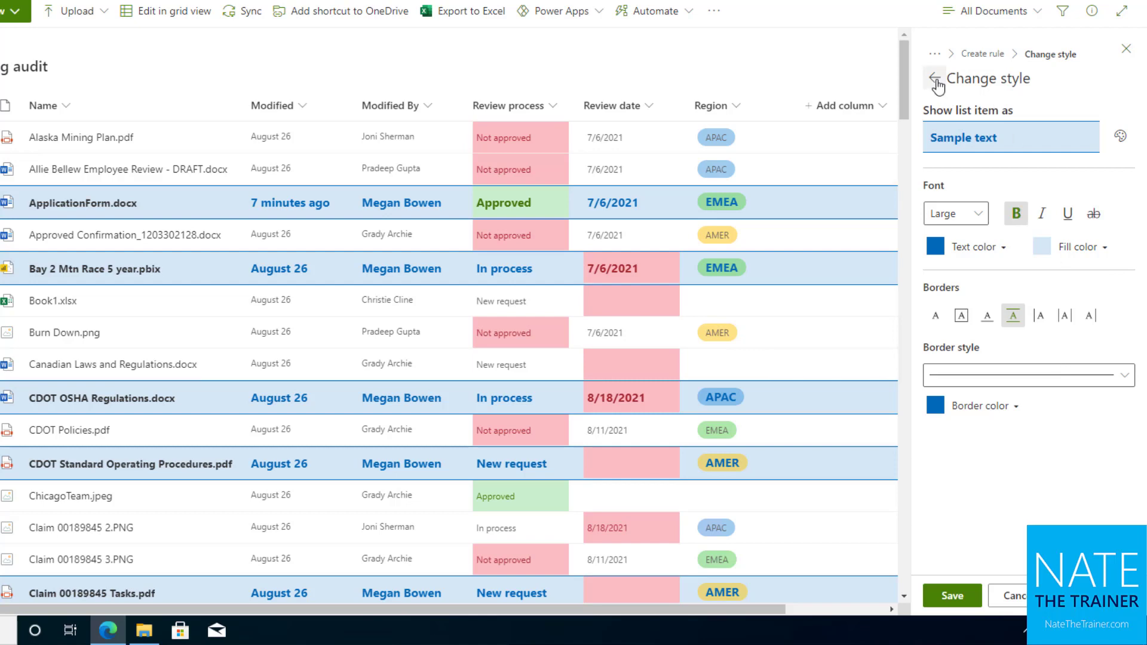
{"action": "left_click", "coordinate": [955, 596]}
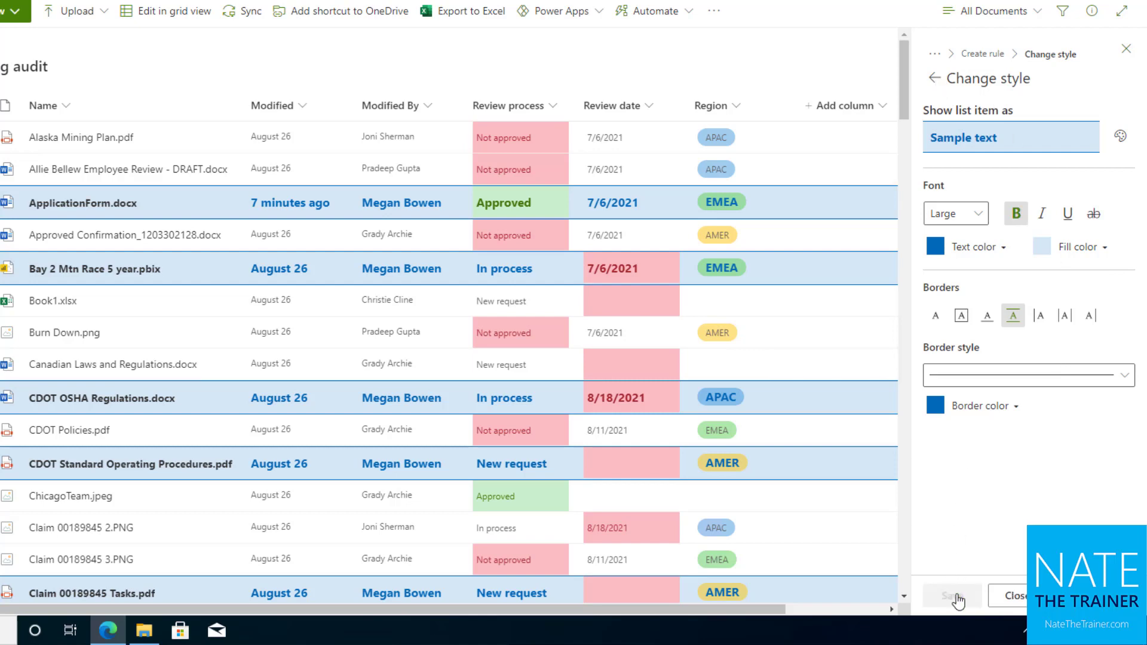
Save the highlighted library as a new private view named after that person
{"action": "left_click", "coordinate": [1017, 18]}
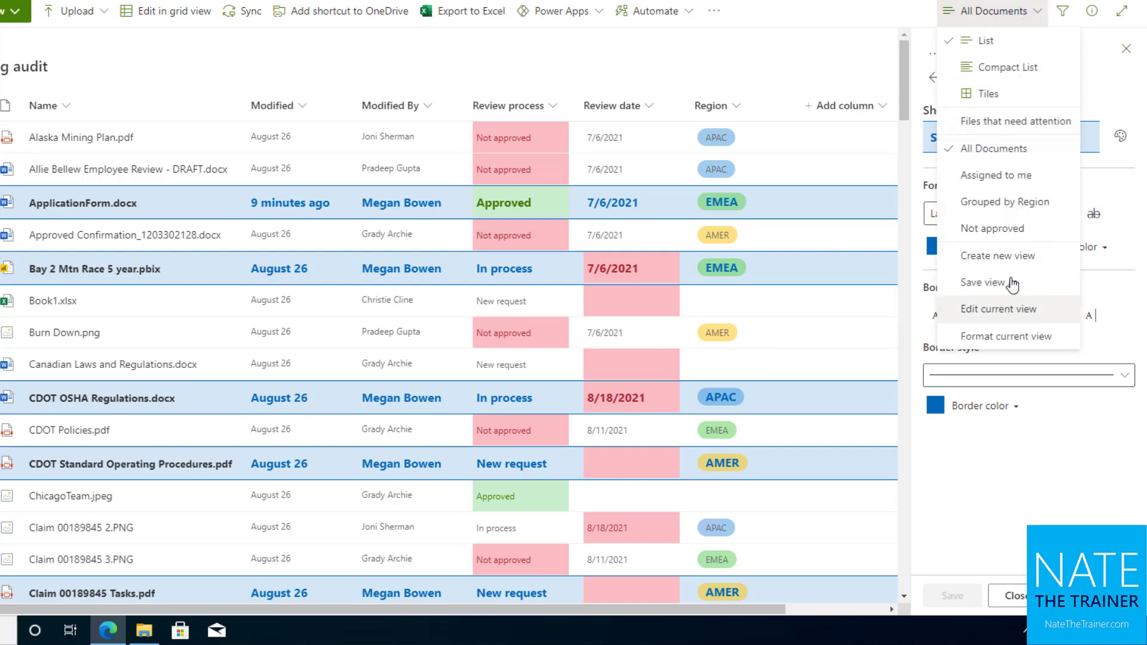
{"action": "left_click", "coordinate": [989, 282]}
{"action": "type", "text": "Mega"}
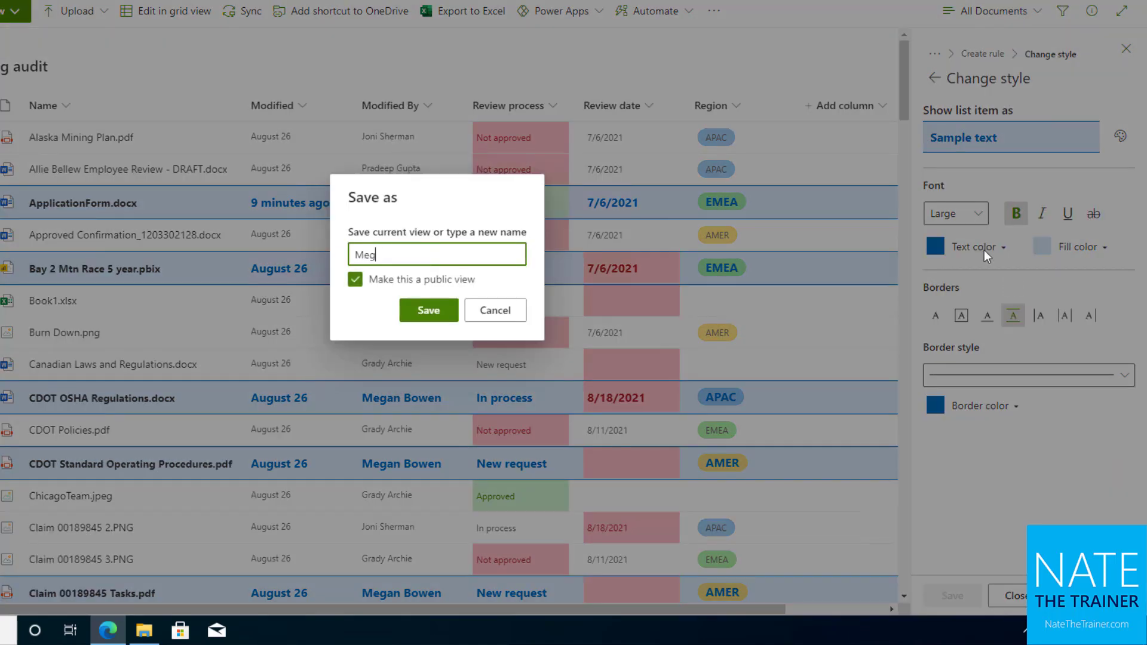
{"action": "type", "text": "n's View"}
{"action": "left_click", "coordinate": [354, 281]}
{"action": "left_click", "coordinate": [422, 311]}
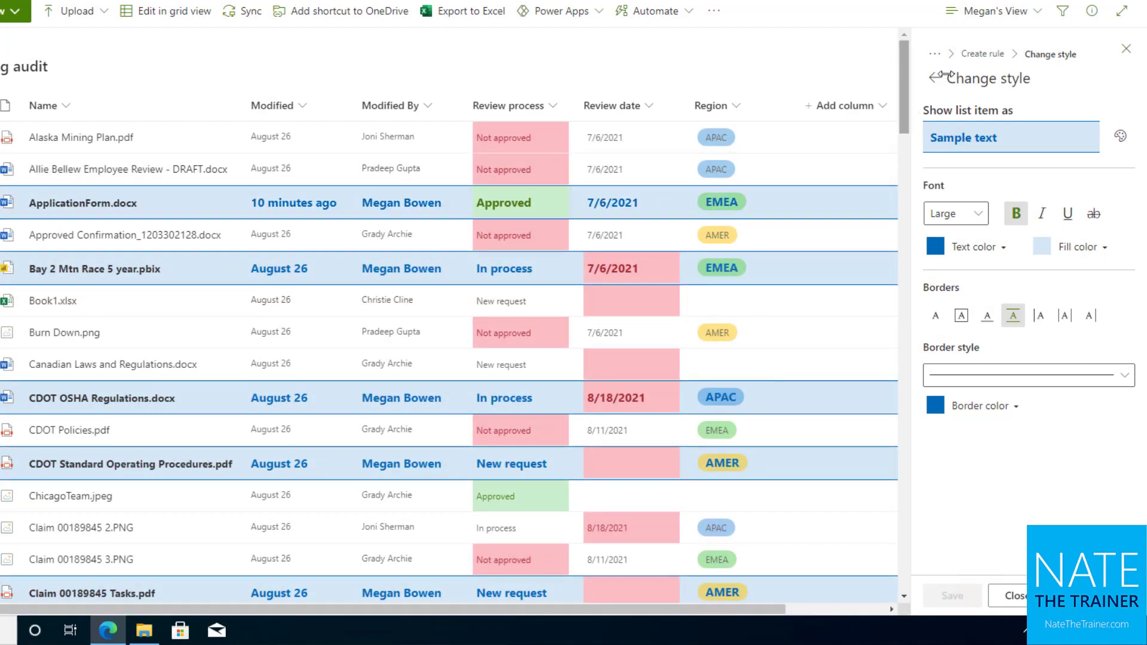
Switch back to All Documents and delete its Modified By highlight rule, saving the change
{"action": "left_click", "coordinate": [1014, 16]}
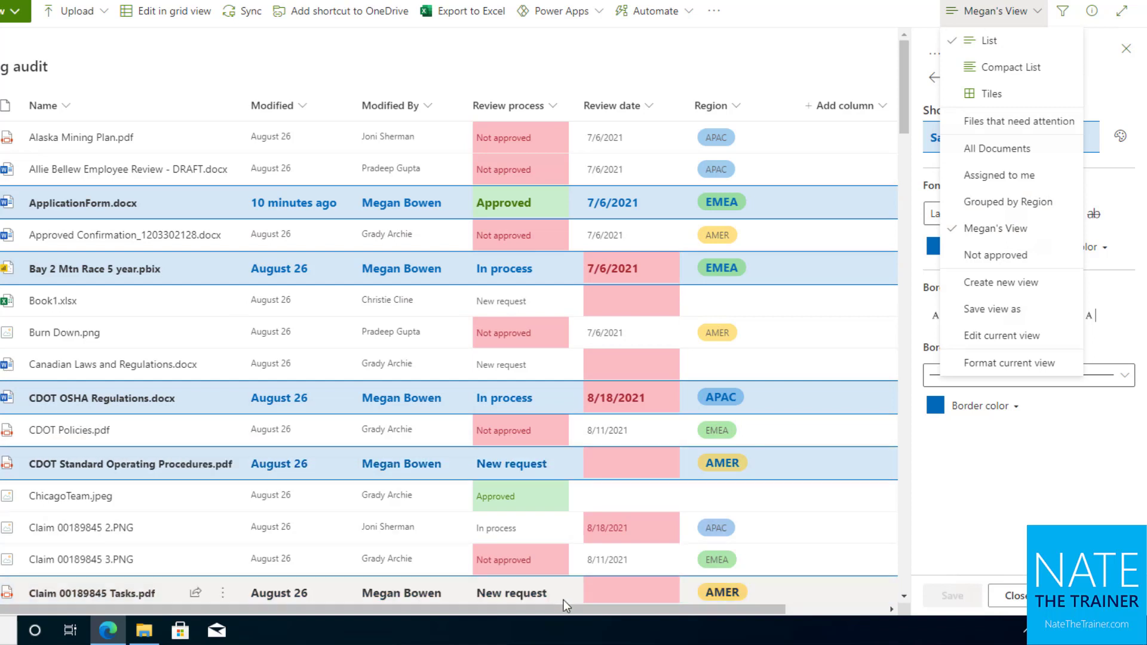
{"action": "left_click", "coordinate": [1025, 150]}
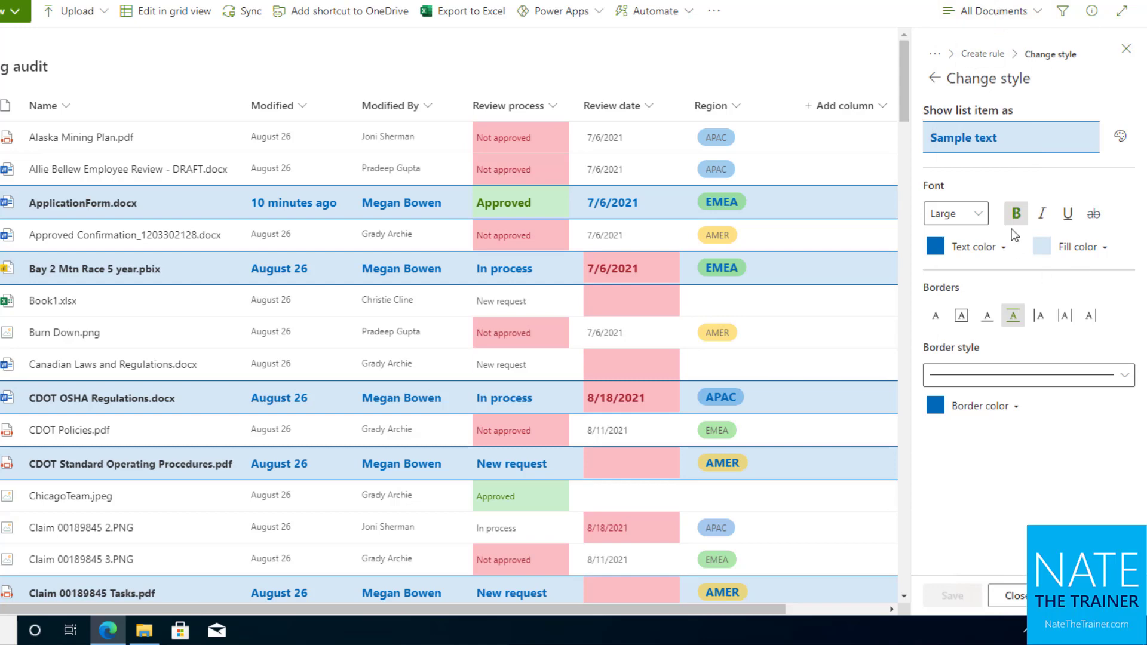
{"action": "left_click", "coordinate": [934, 79]}
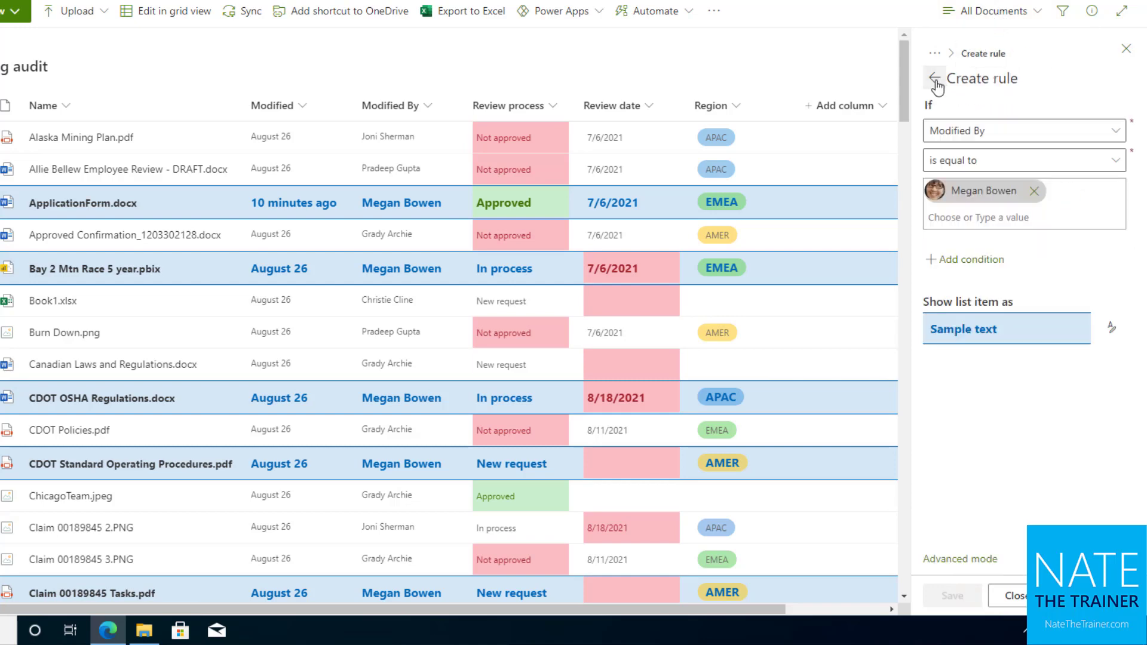
{"action": "left_click", "coordinate": [935, 79]}
{"action": "left_click", "coordinate": [1110, 111]}
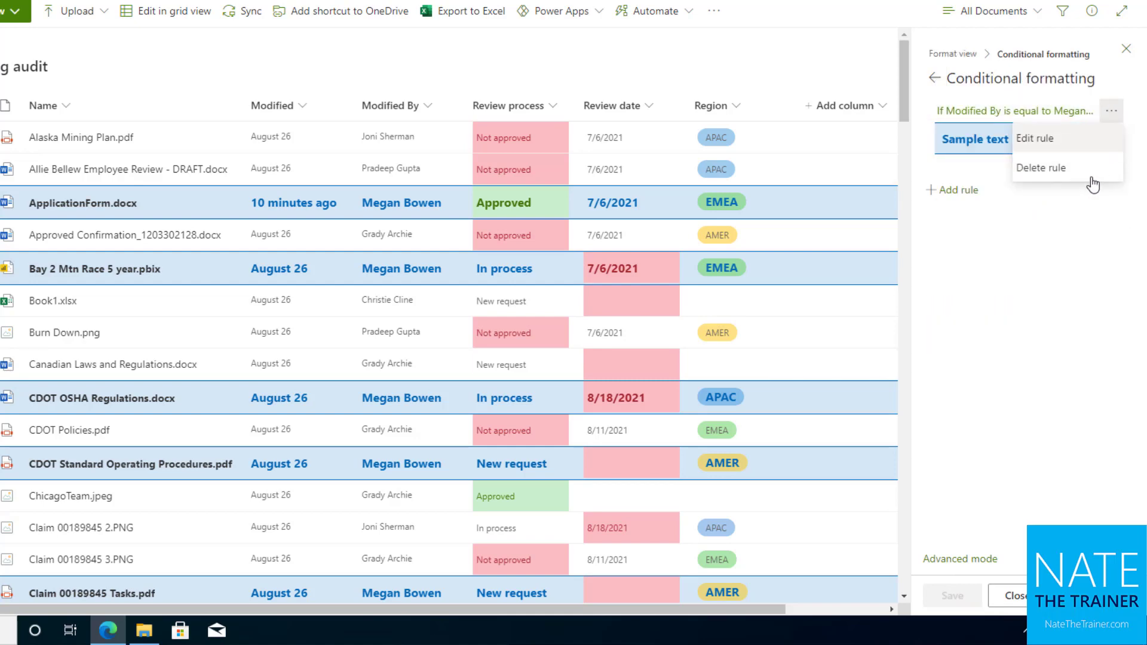
{"action": "left_click", "coordinate": [1074, 172]}
{"action": "left_click", "coordinate": [952, 596]}
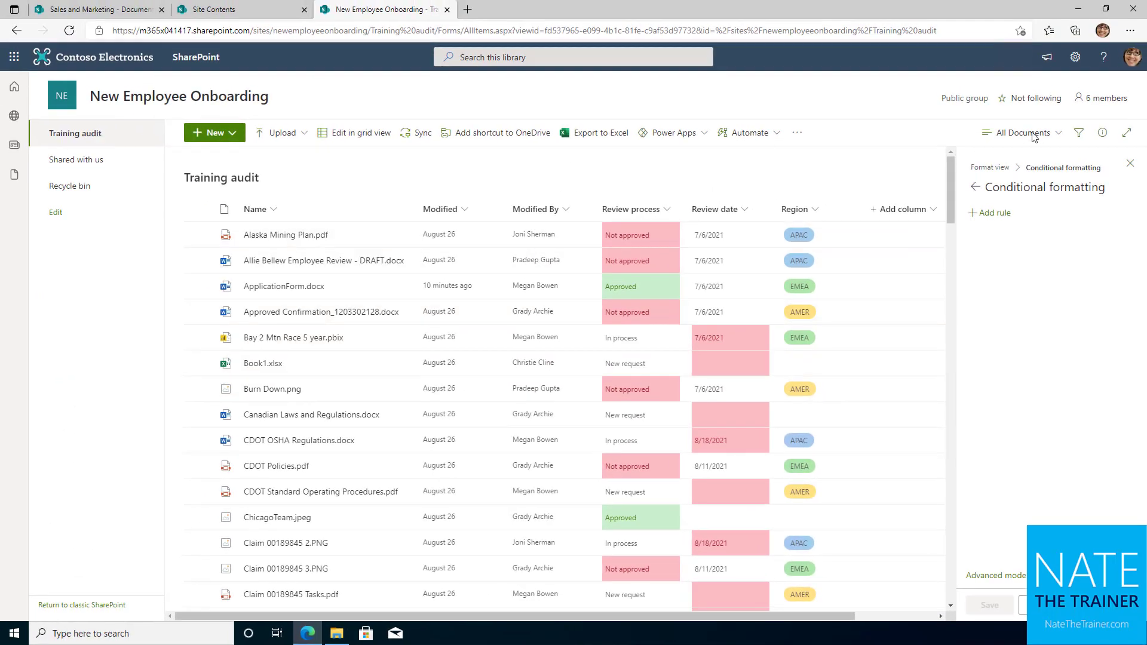
Switch to the saved private view with that person's rows bold, blue and bordered
{"action": "left_click", "coordinate": [1037, 135]}
{"action": "left_click", "coordinate": [1034, 311]}
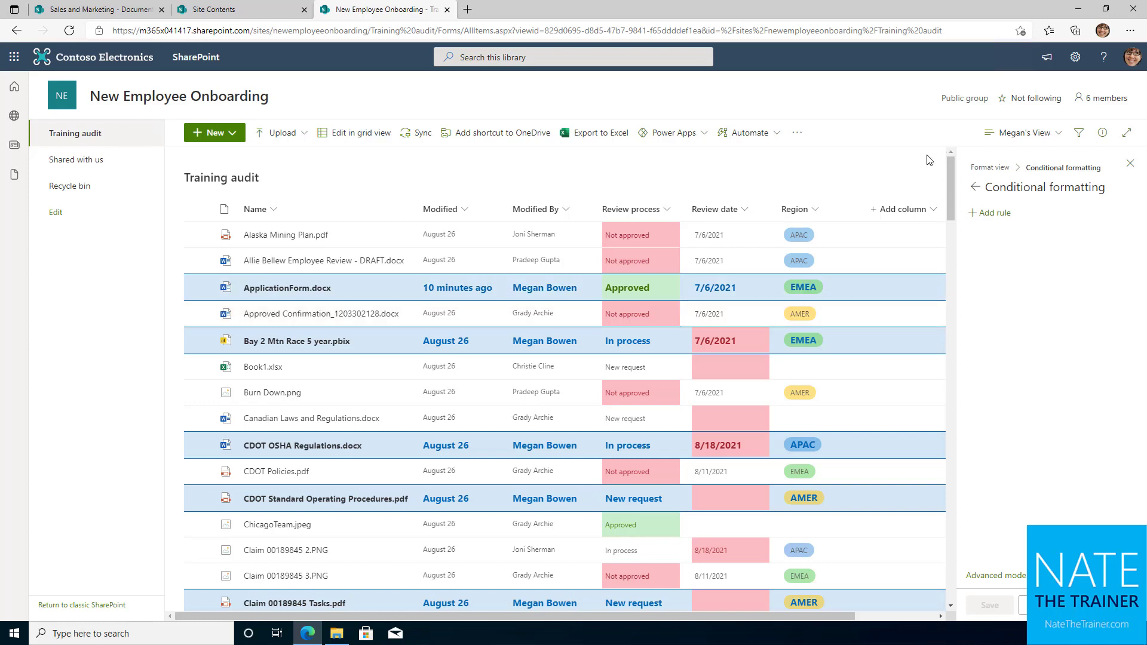
{"action": "left_click", "coordinate": [1019, 132]}
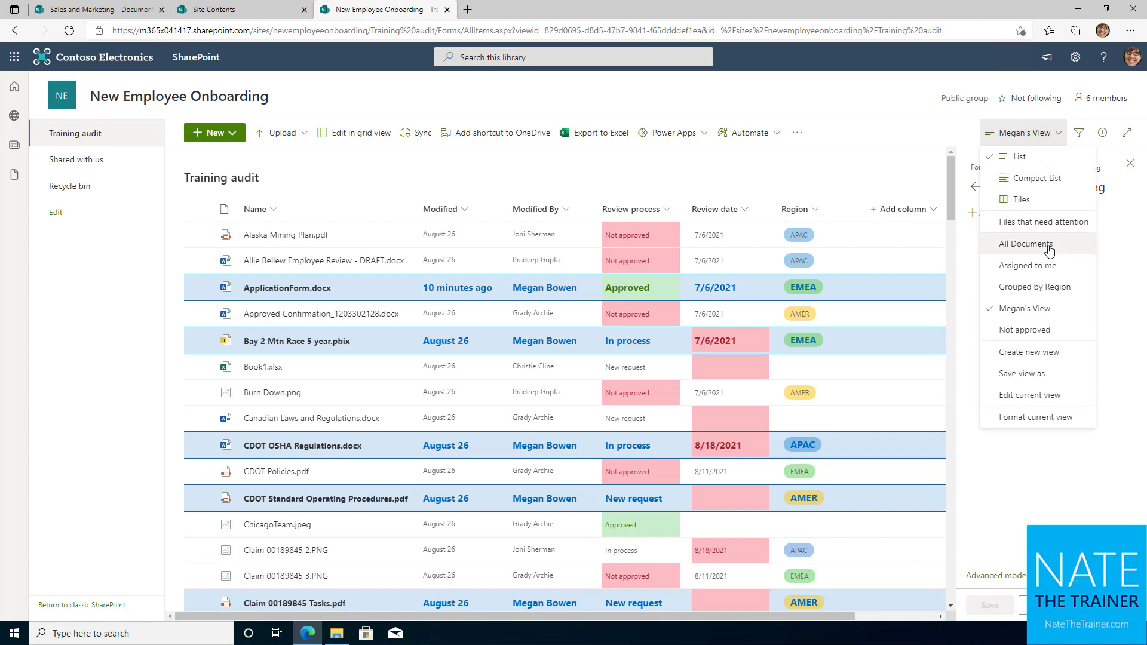